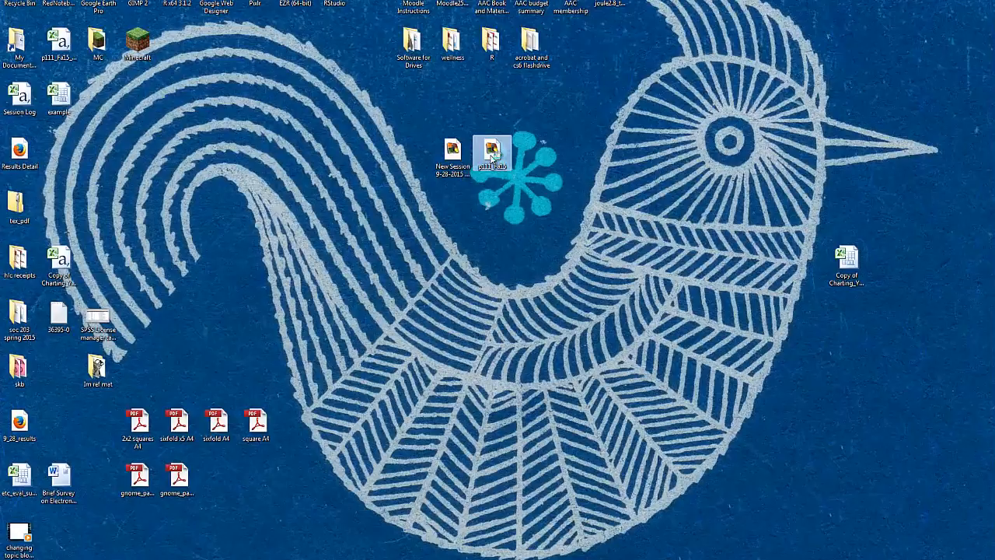
Step: Launch TurningPoint from the p111_Fa15 desktop file and open the p111_Fa15 participant list for editing
double_click(493, 154)
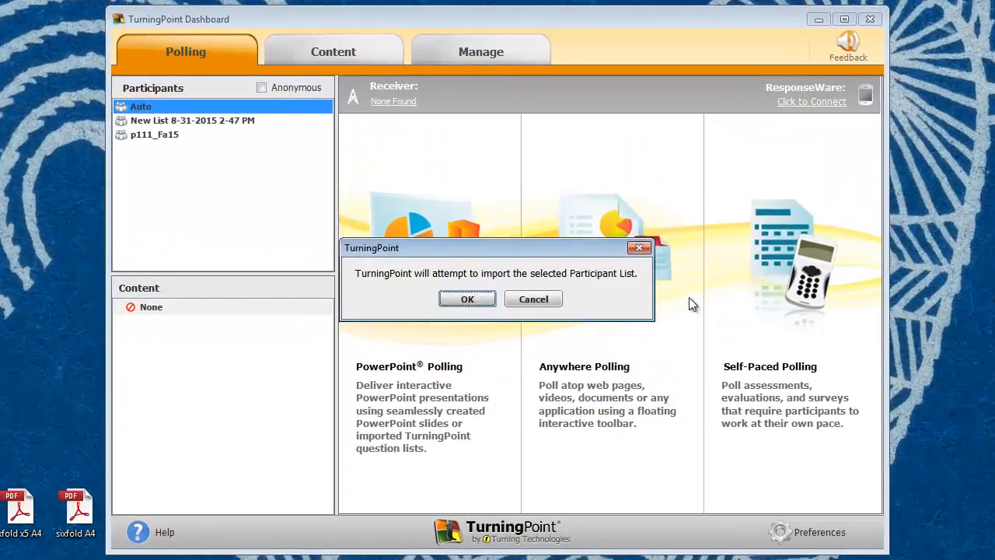
click(544, 300)
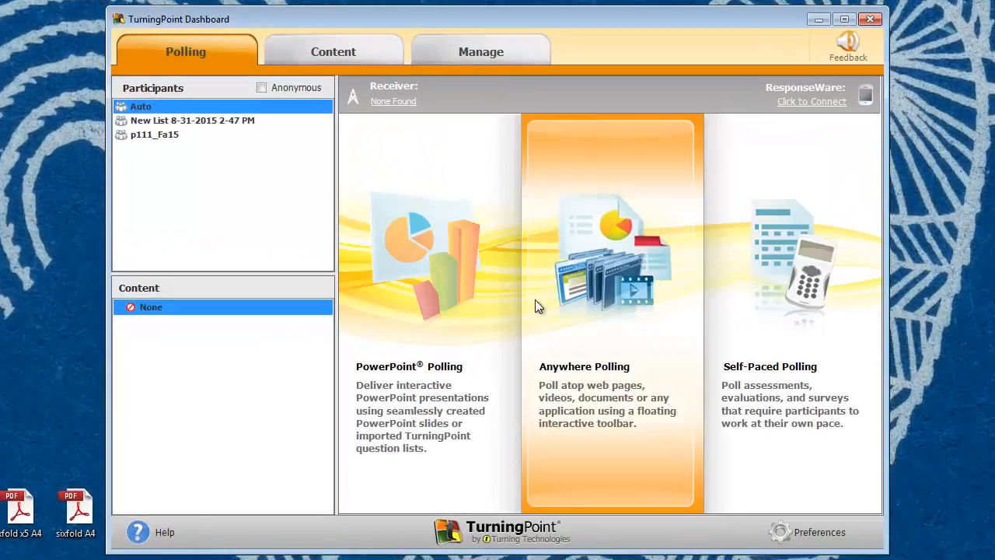
click(160, 135)
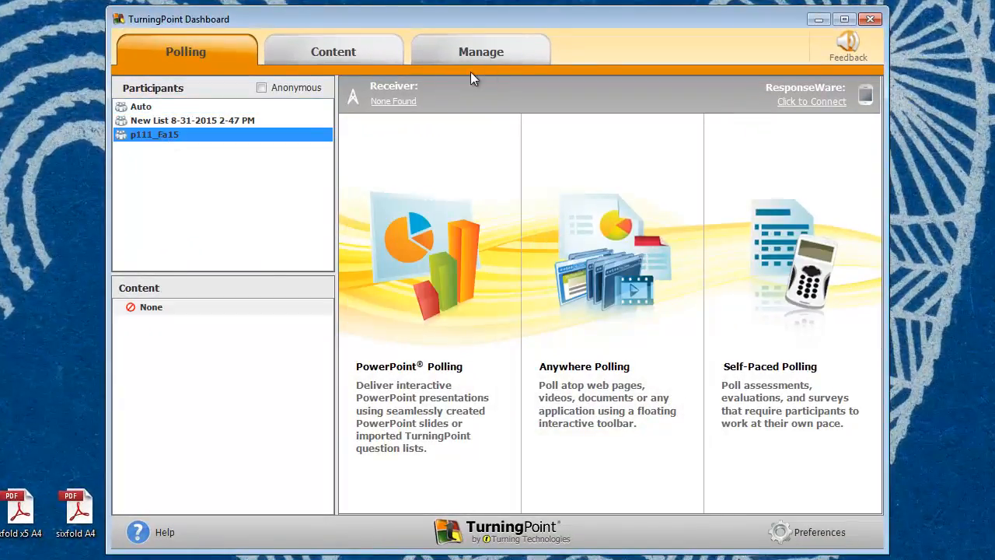
click(504, 51)
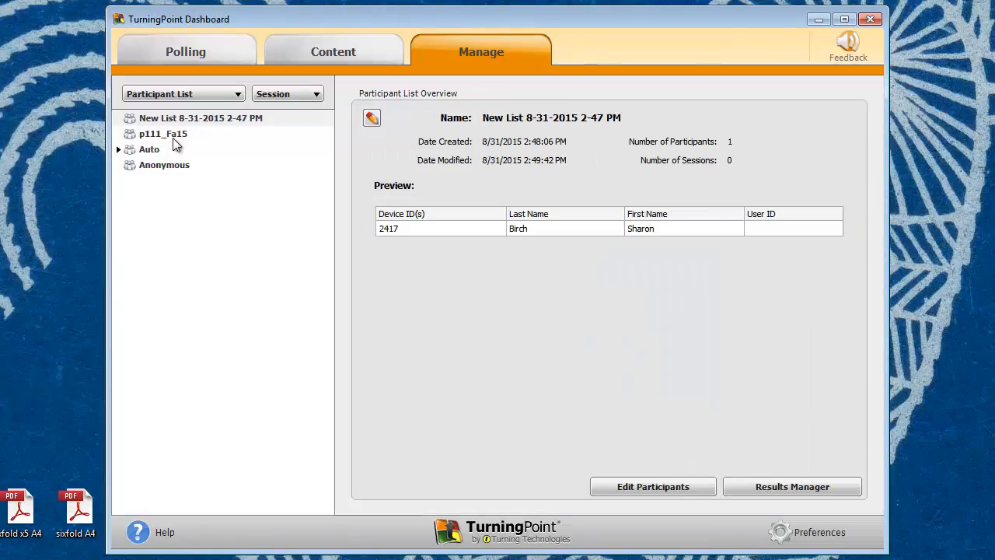
click(173, 136)
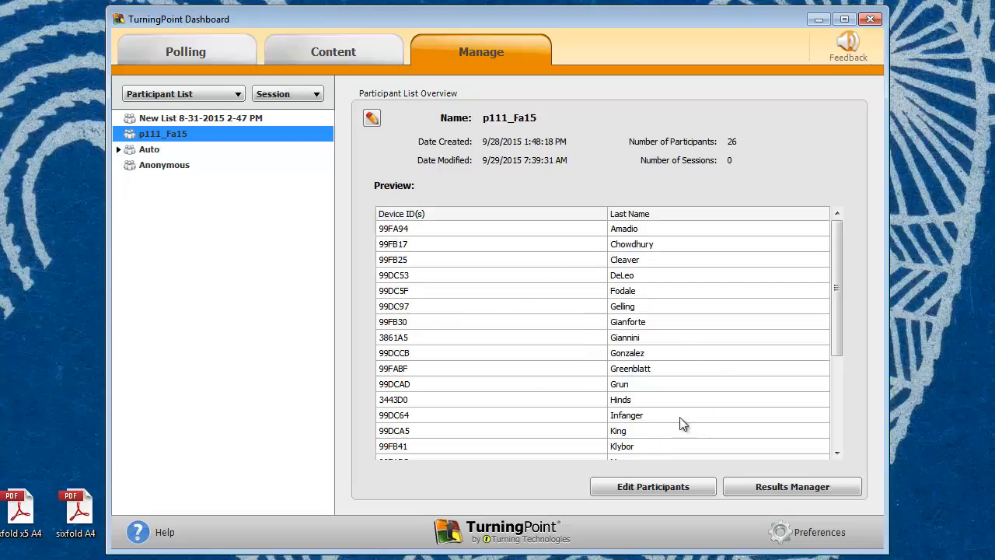
click(668, 485)
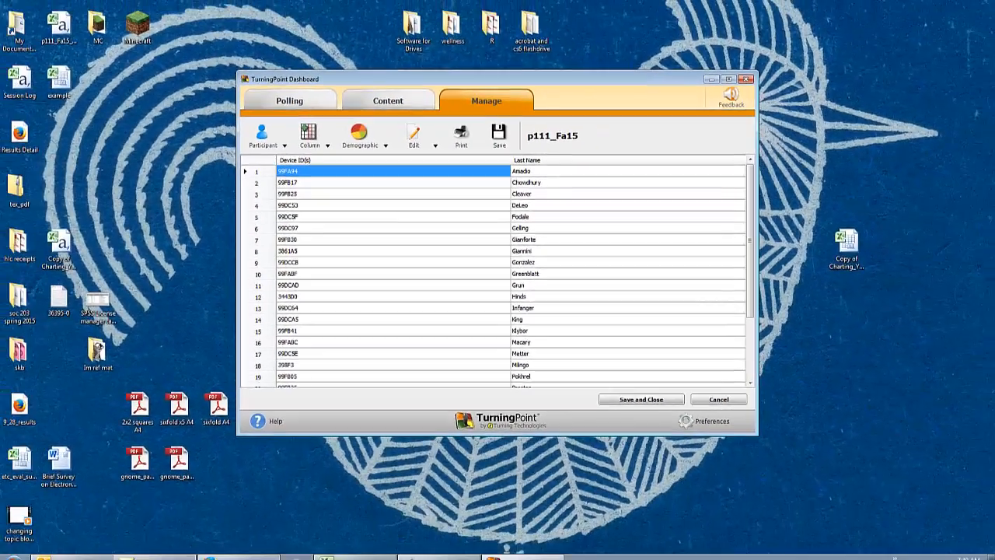
Step: Switch to Excel and create a new blank workbook
click(354, 557)
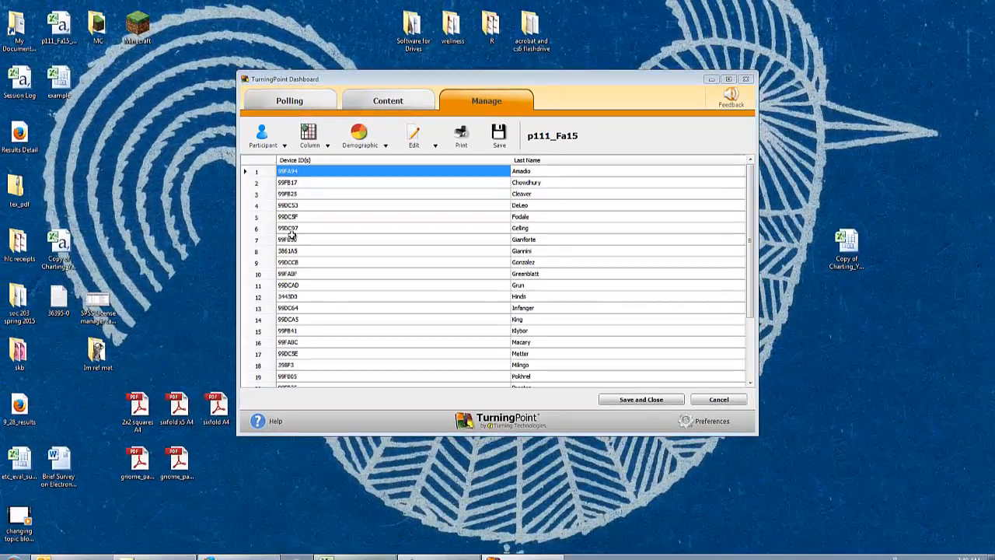
click(271, 7)
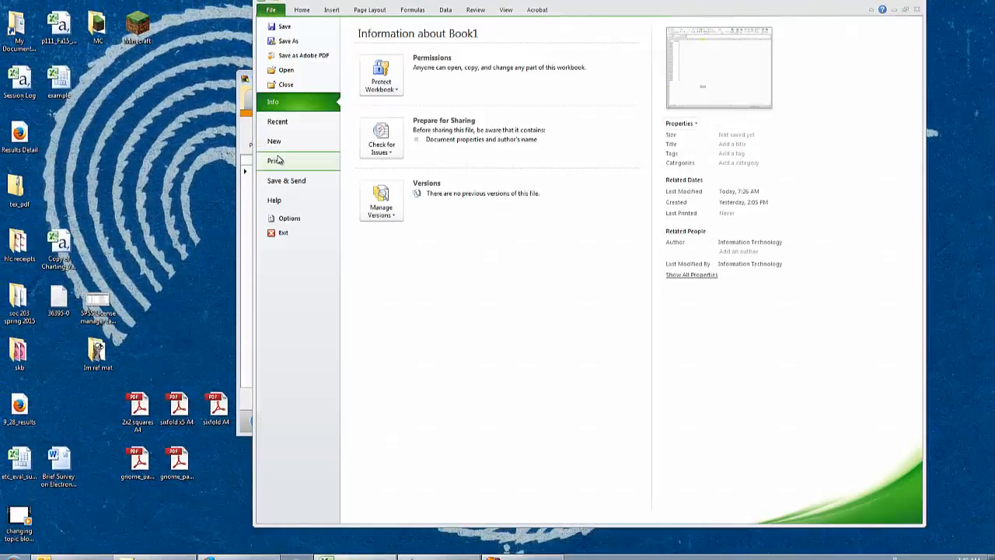
click(276, 148)
double_click(369, 97)
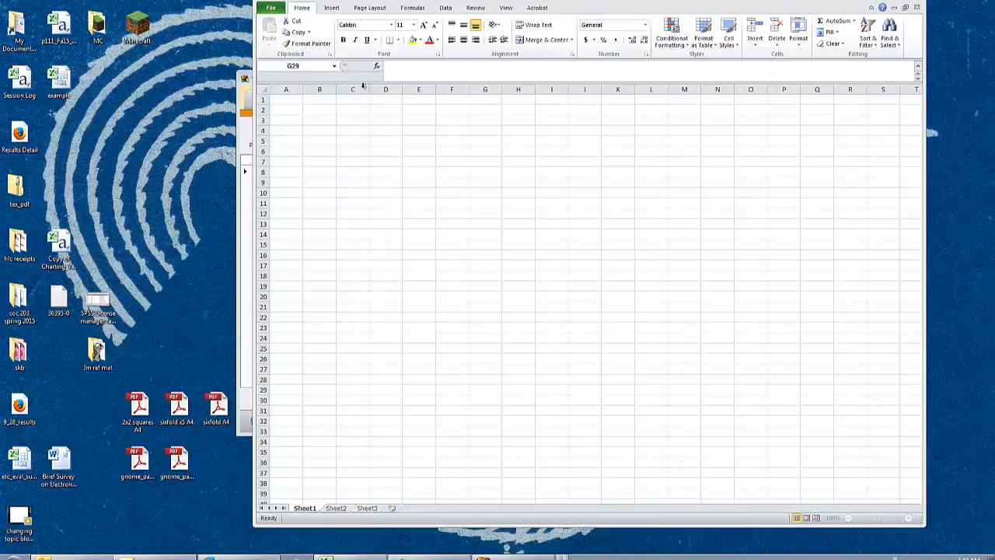
Step: Copy all device IDs and last names from the TurningPoint participant list into the blank Excel sheet, starting at cell A1
click(242, 128)
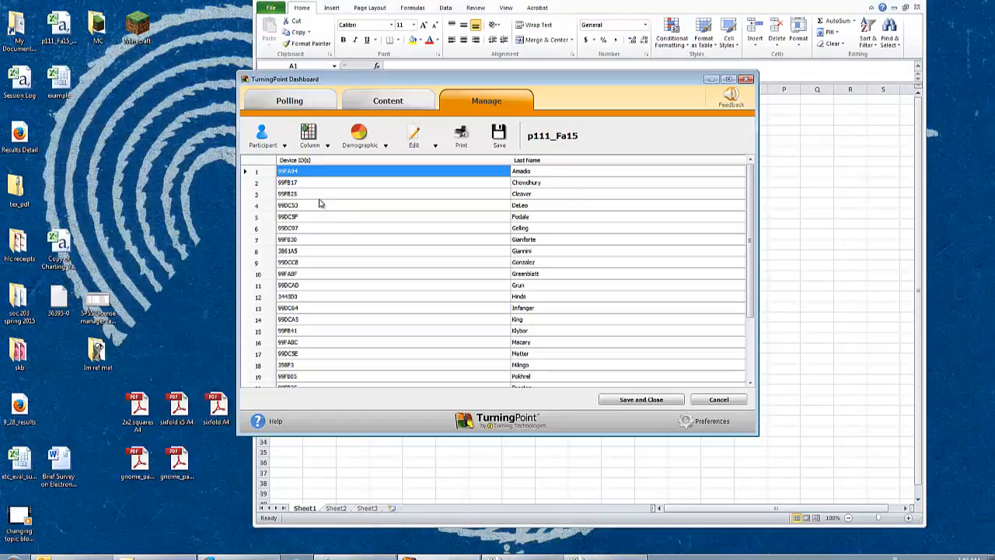
mouse_move(286, 171)
mouse_down()
mouse_move(567, 182)
mouse_move(587, 420)
mouse_move(582, 376)
mouse_up()
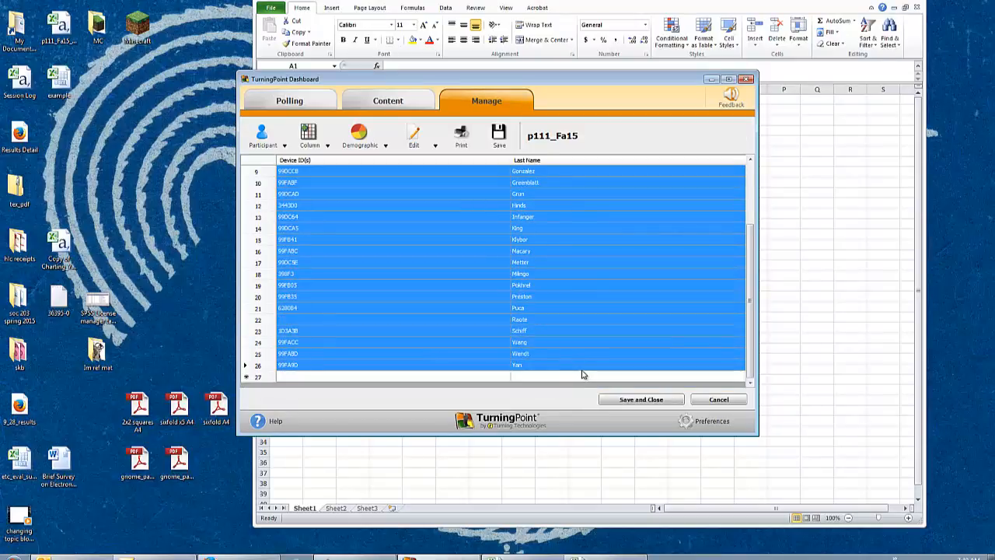
click(514, 467)
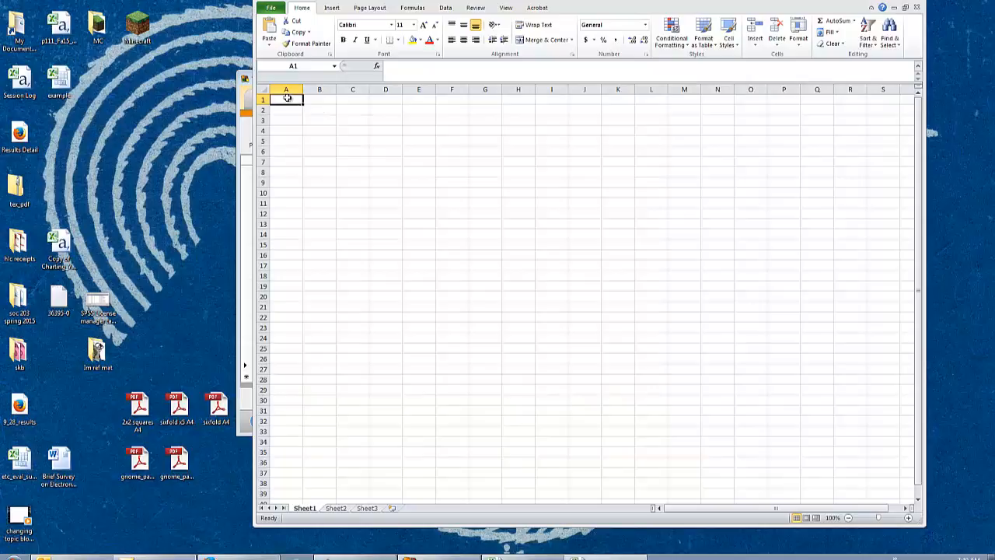
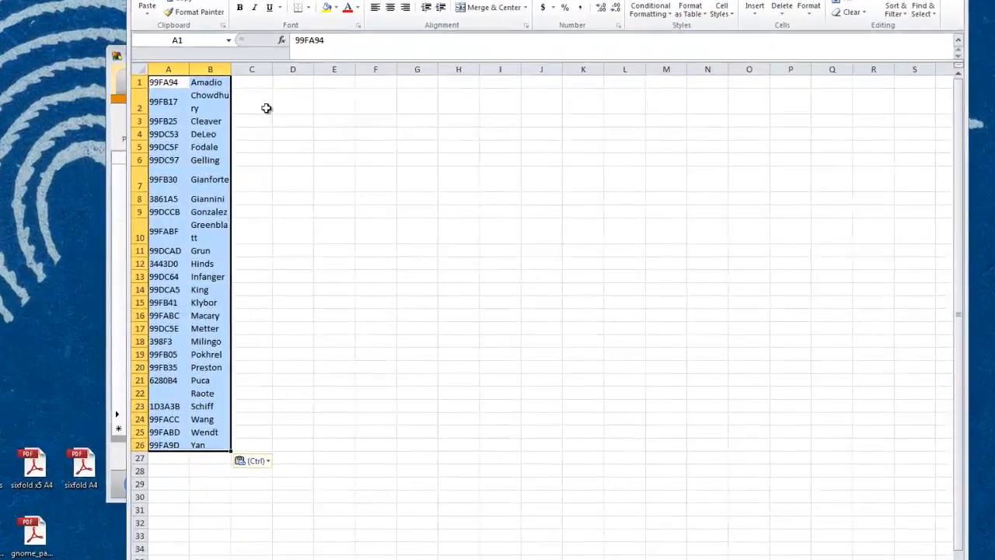
Step: Widen columns A and B so the device IDs and last names each fit on one line
click(385, 141)
drag(340, 89, 346, 91)
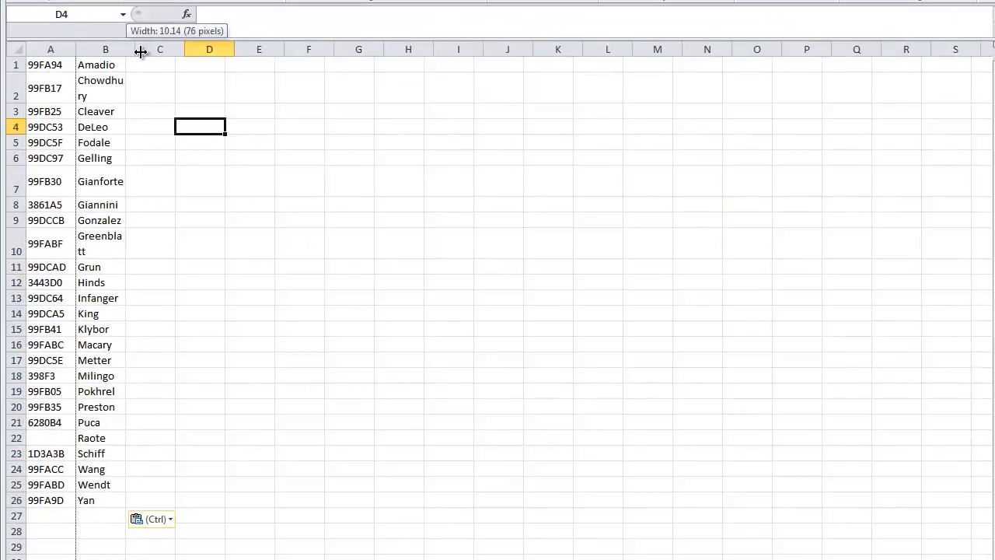
drag(141, 52, 175, 49)
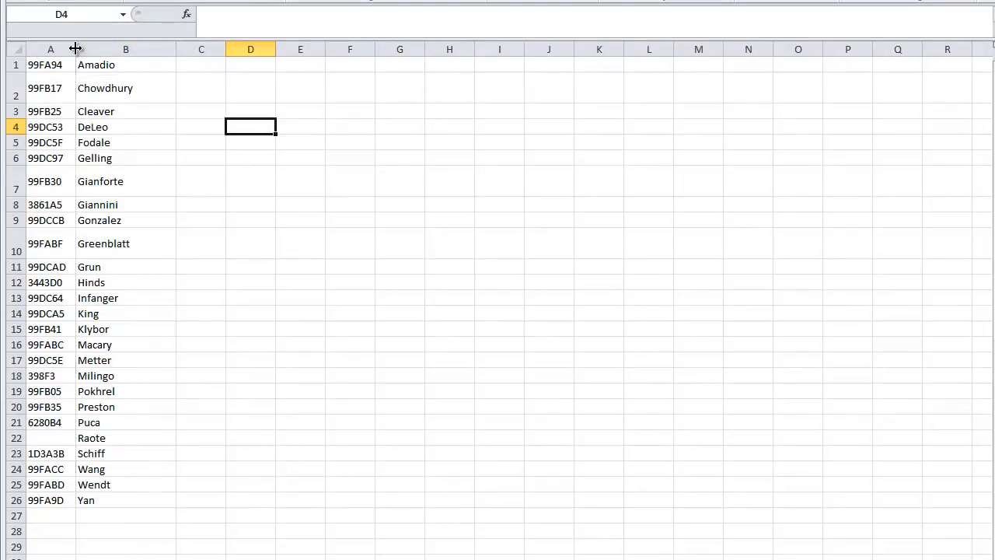
drag(76, 49, 105, 49)
click(409, 218)
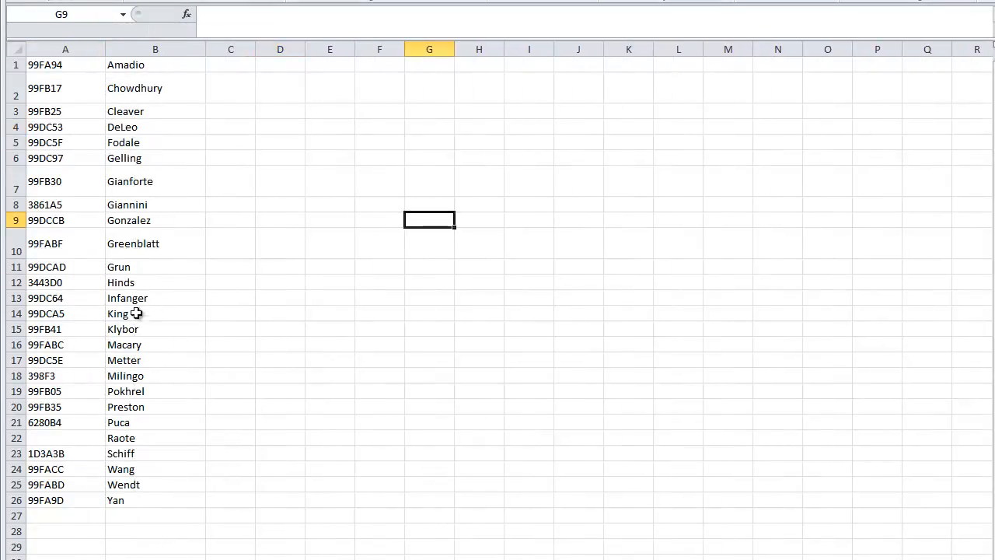
Step: Insert a row above the participant data and enter the headers ID in A1 and Name in B1
click(16, 65)
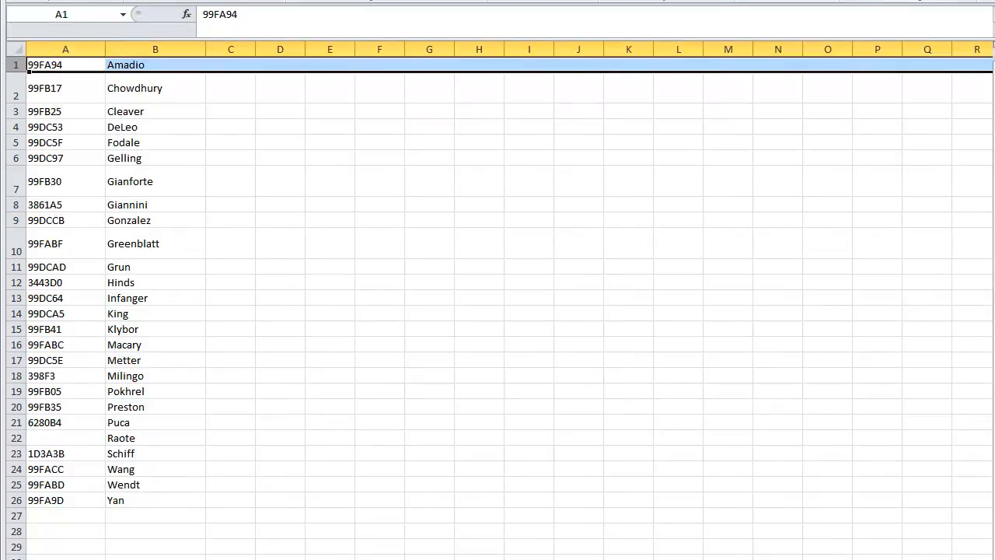
key(ctrl+shift+plus)
click(84, 63)
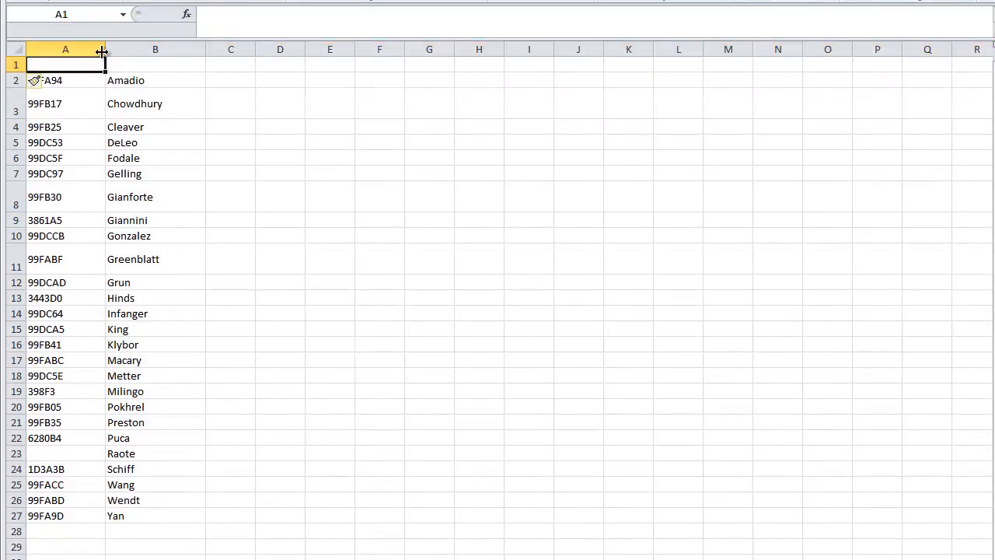
text(ID)
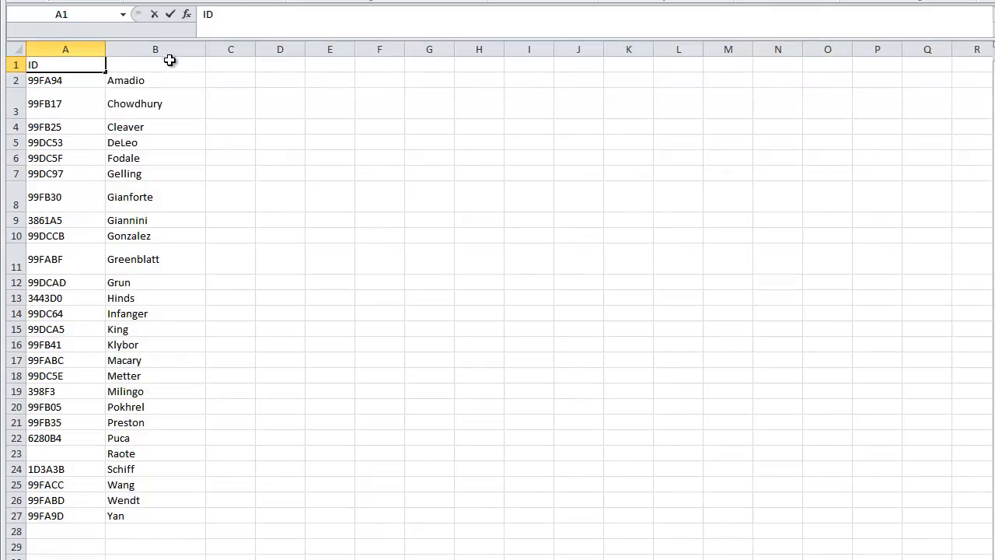
click(169, 63)
text(NAme)
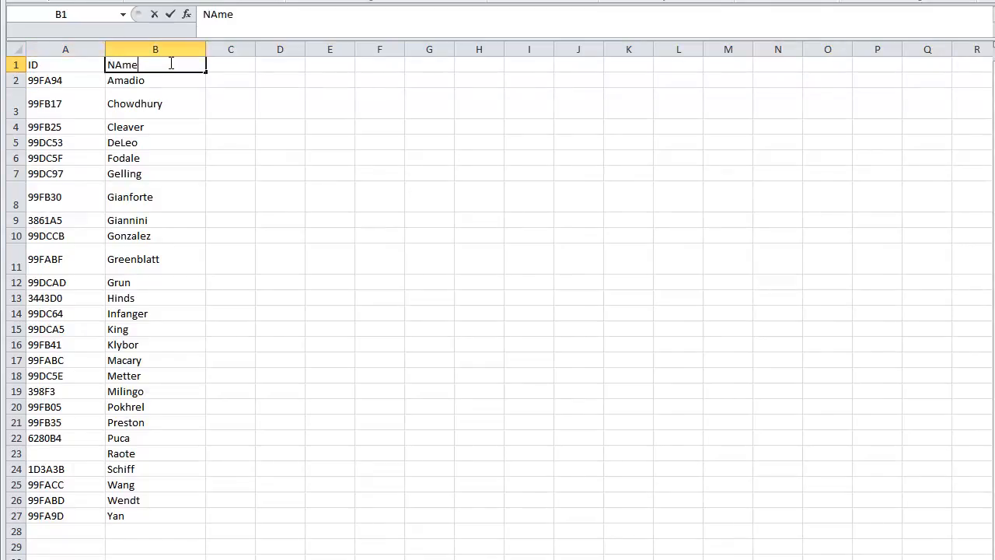
key(BackSpace)
key(BackSpace)
key(BackSpace)
text(ame)
click(610, 263)
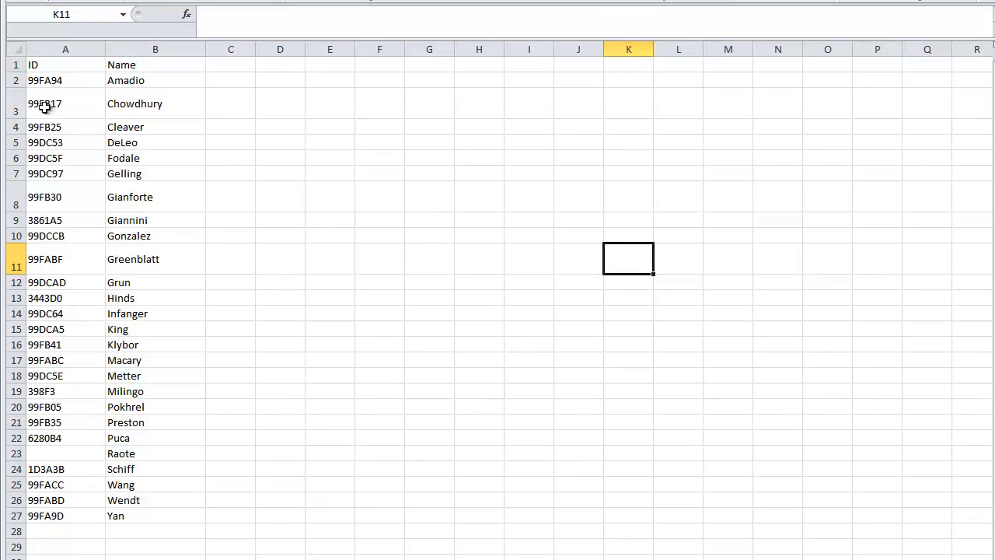
Step: Sort columns A and B by the ID column's values from A to Z, treating the first row as headers
drag(52, 51, 155, 50)
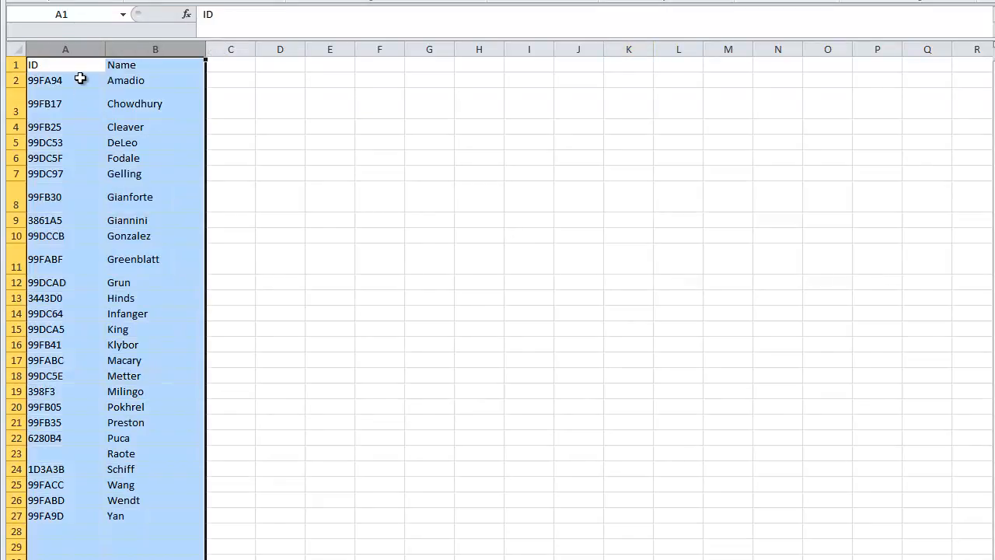
click(960, 0)
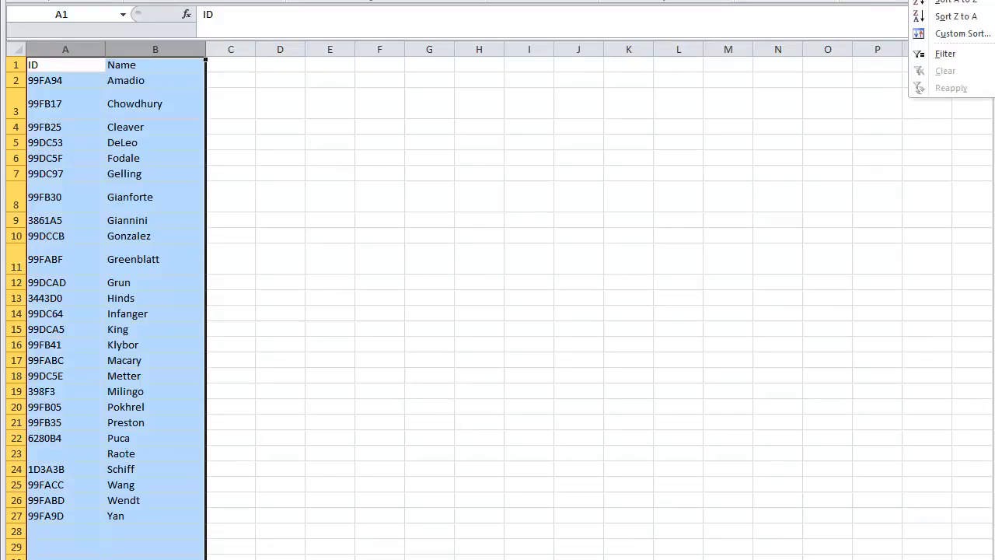
click(965, 34)
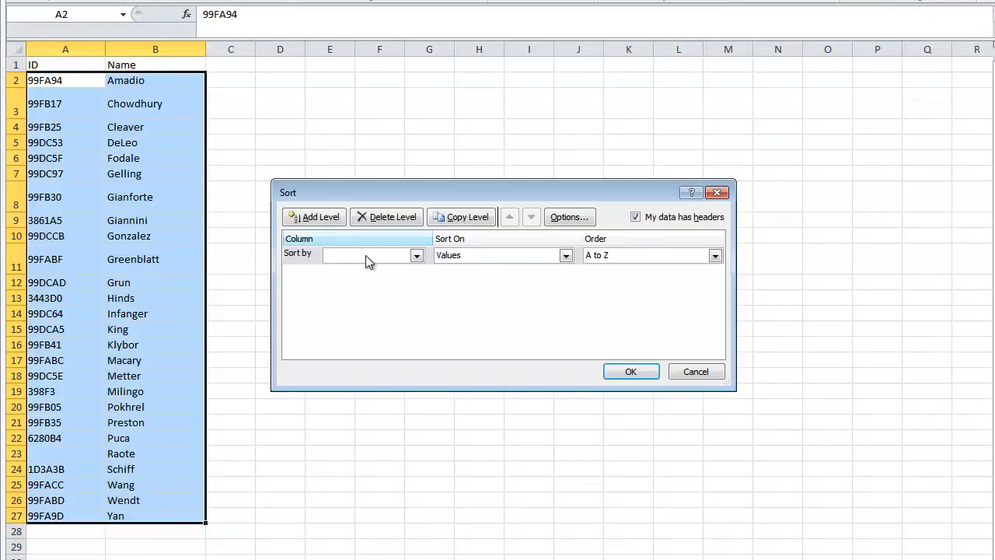
click(416, 256)
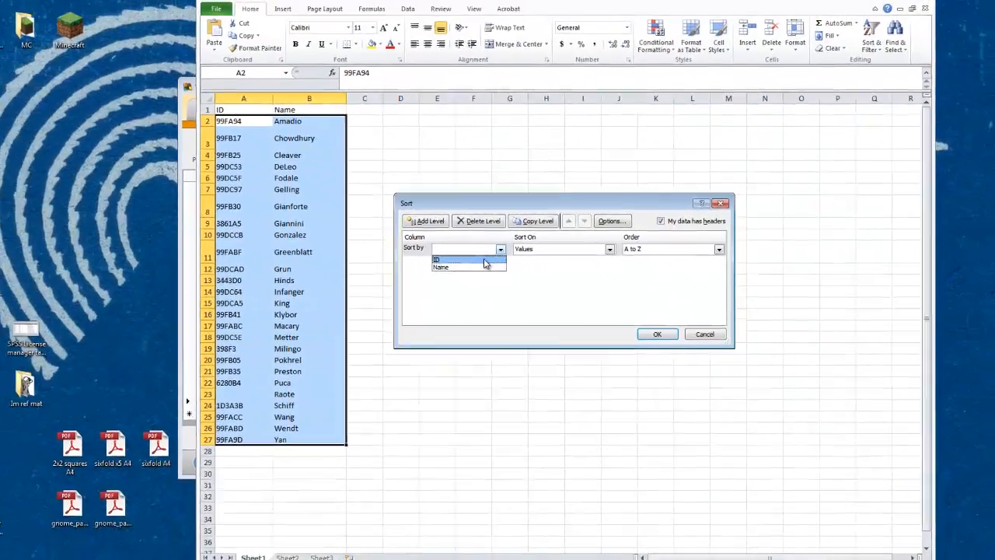
click(484, 261)
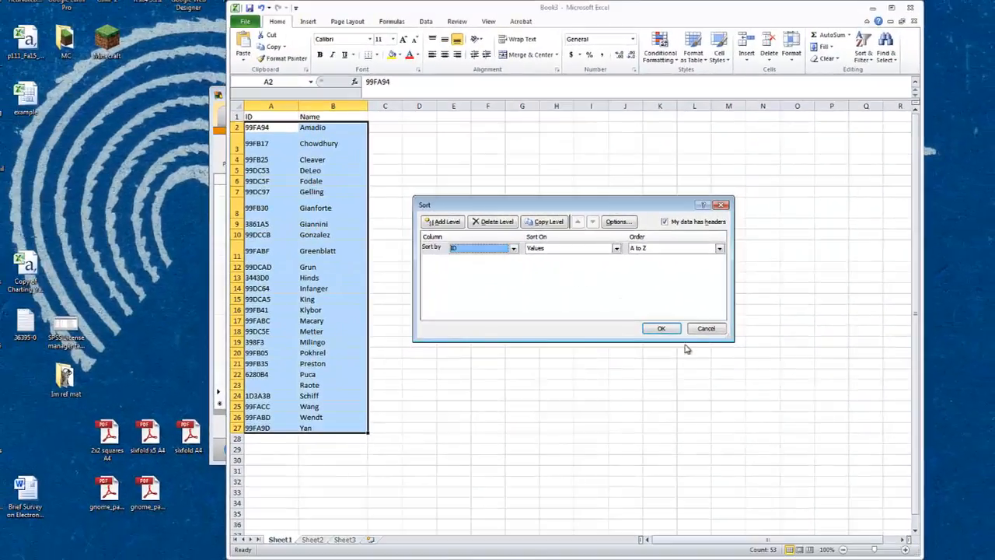
click(657, 333)
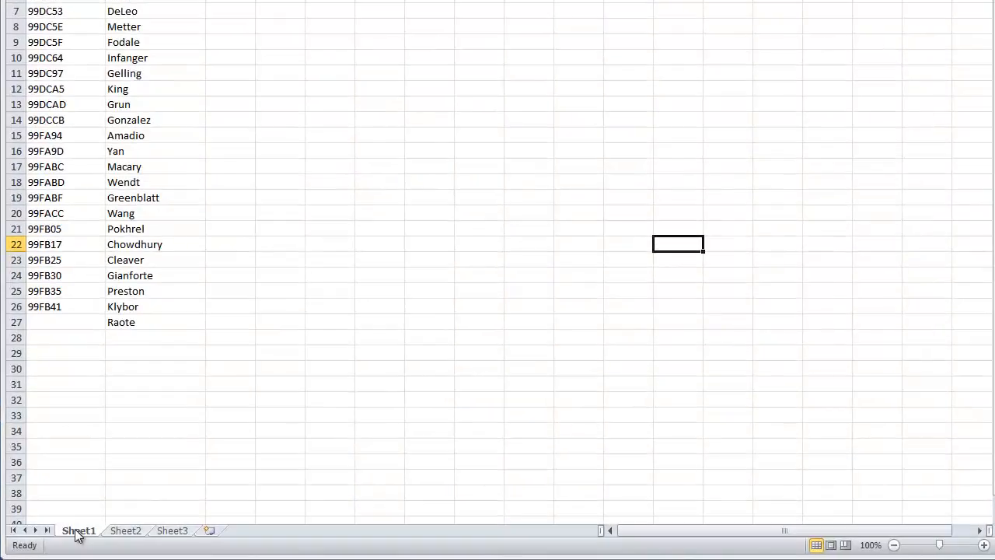
Step: Rename the Sheet1 worksheet as PartList
double_click(77, 531)
text(PartsList)
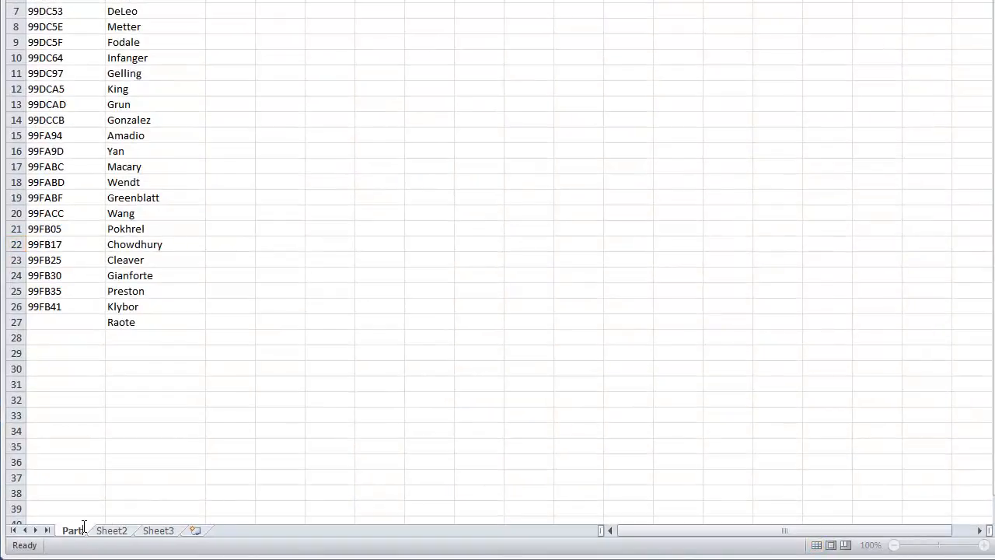
click(252, 481)
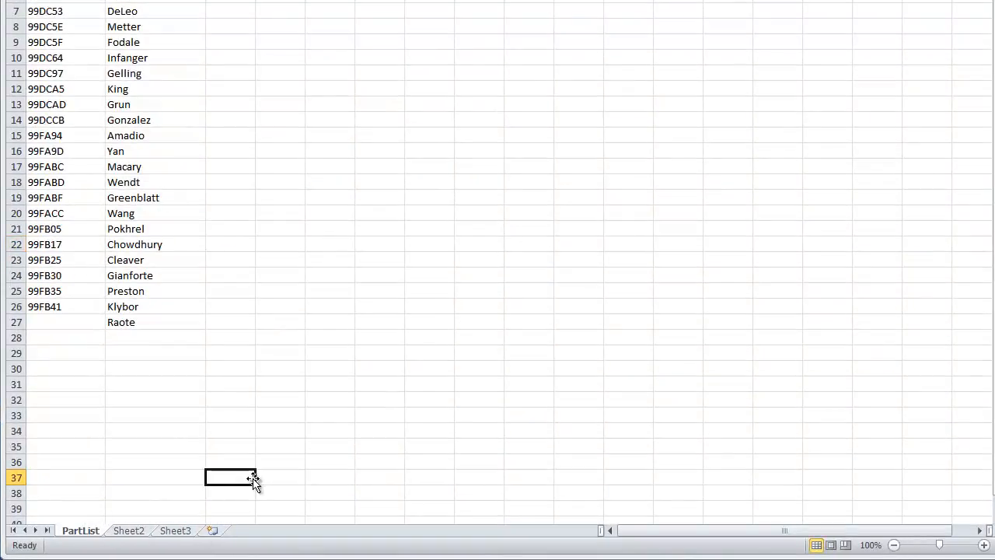
Step: Switch to TurningPoint and try to open the New Session 9-28-2015 file from the desktop
click(66, 2)
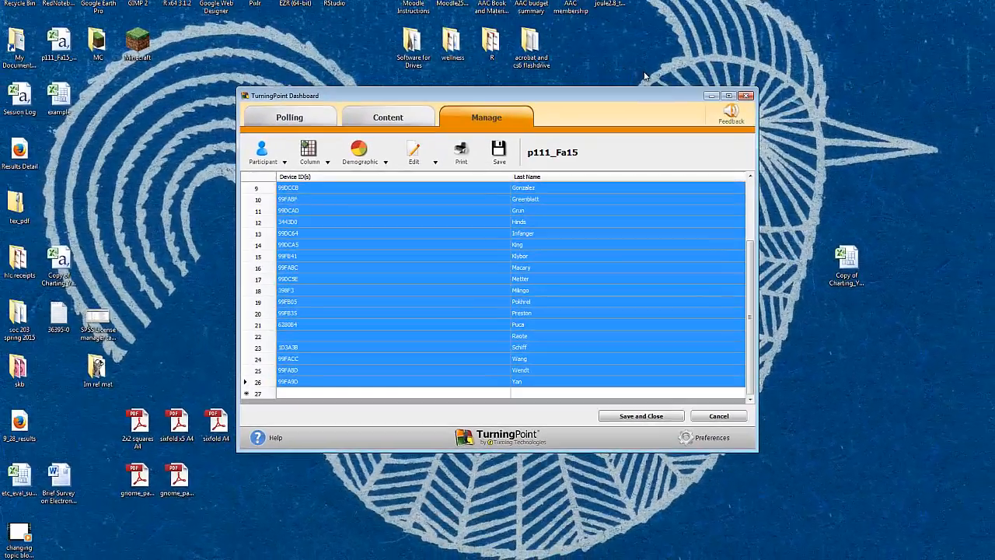
drag(632, 95, 622, 207)
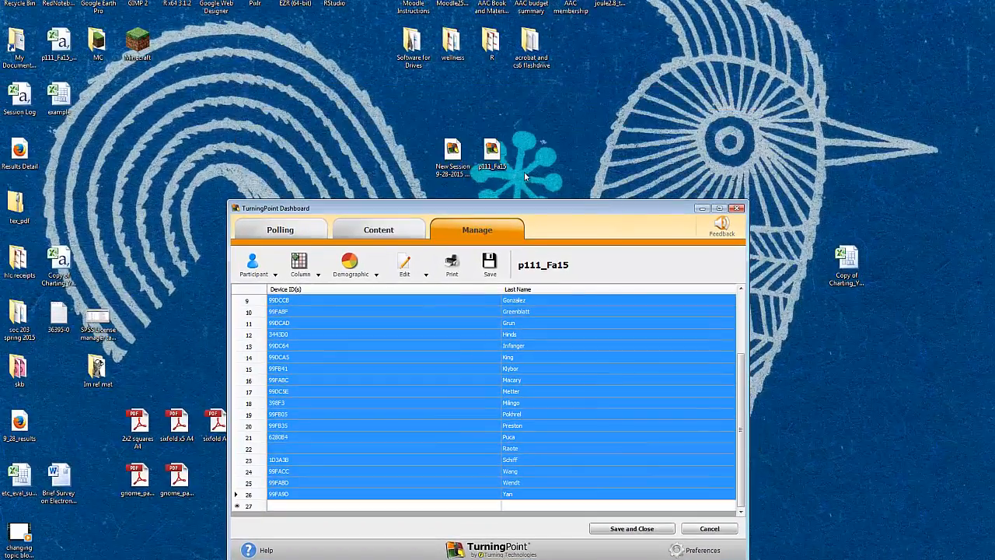
double_click(453, 154)
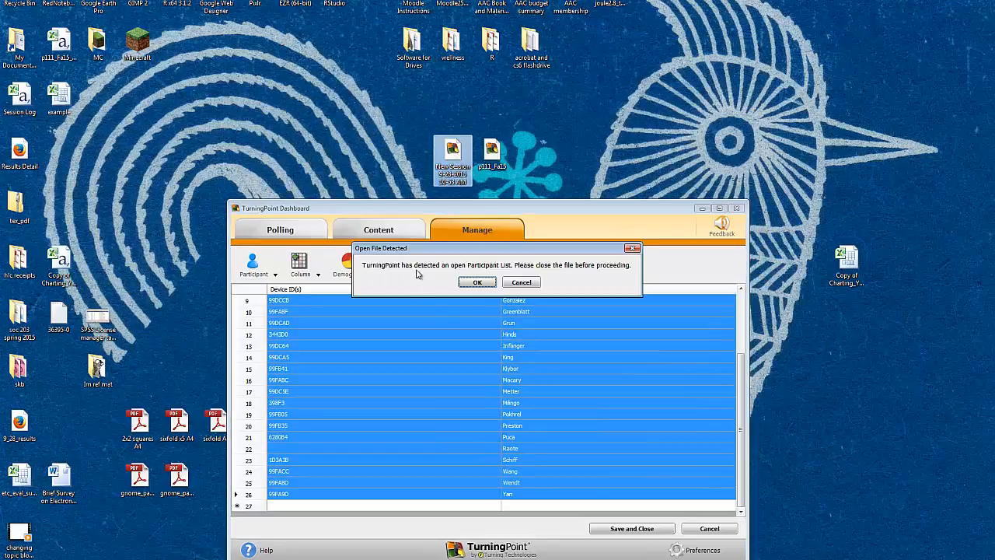
click(471, 284)
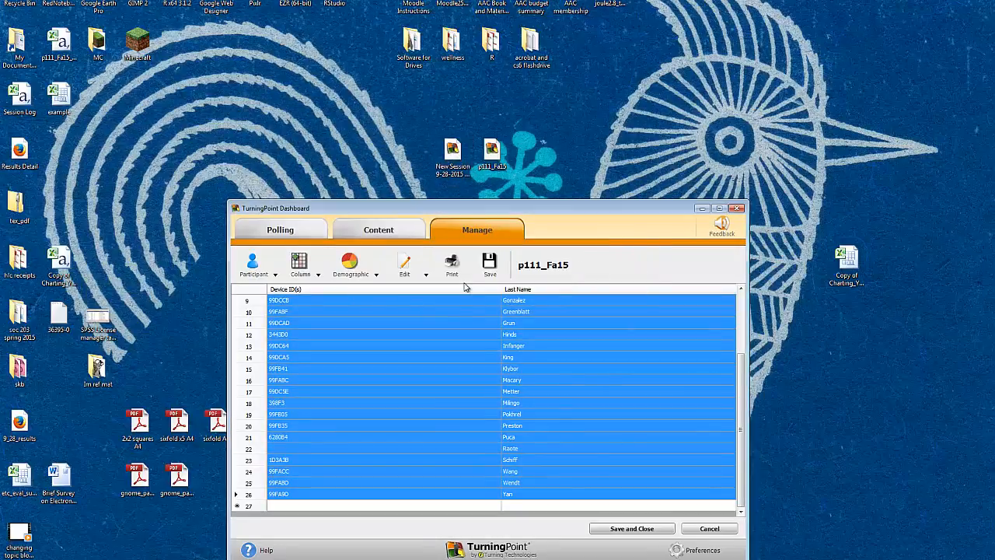
Step: Leave the participant list, close the dashboard, and relaunch it from the New Session 9-28-2015 file, declining the session import
click(280, 230)
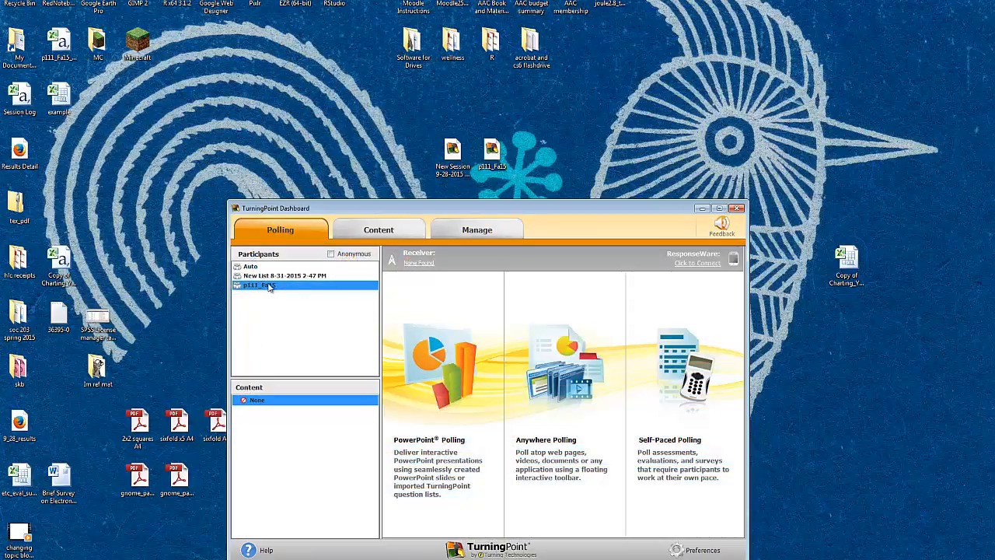
click(737, 208)
click(445, 154)
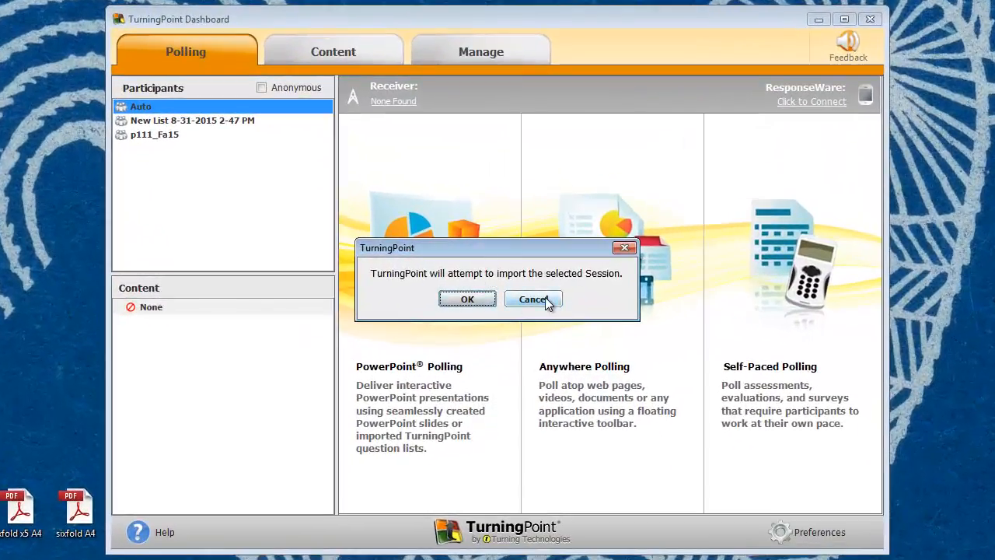
click(534, 298)
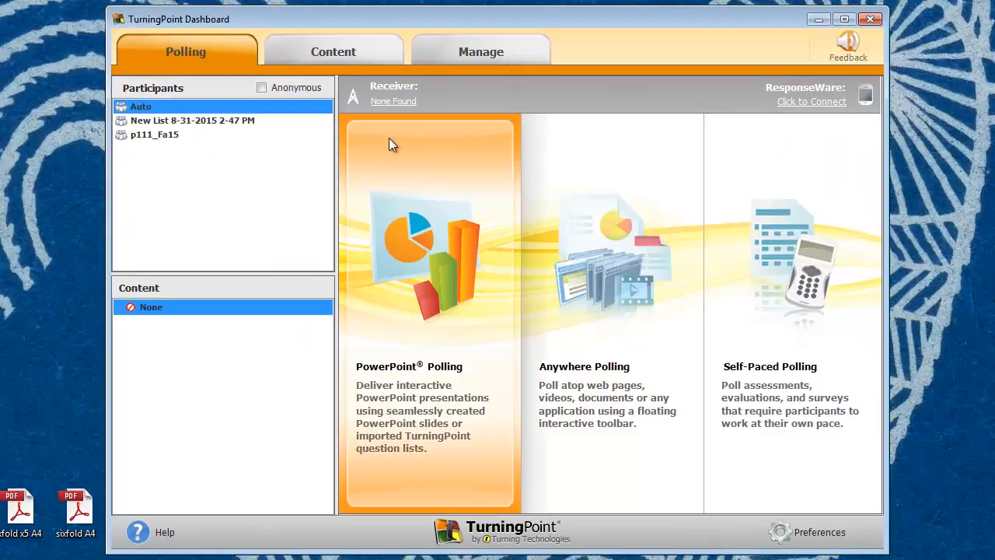
click(496, 50)
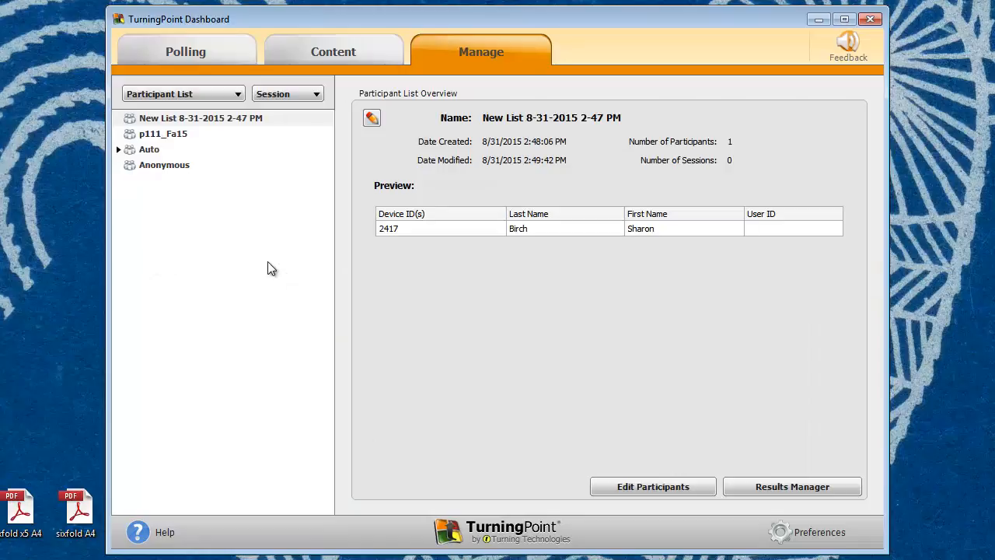
click(176, 120)
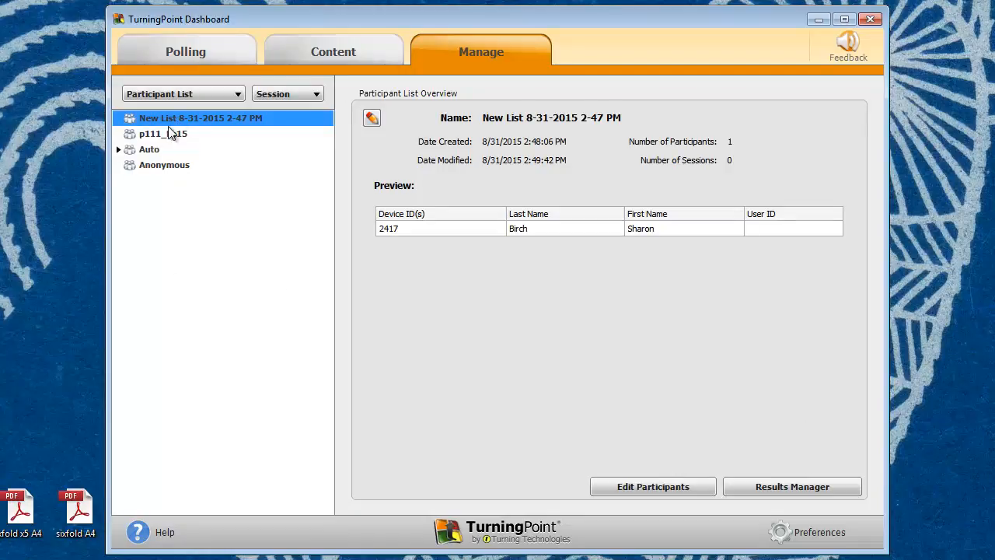
click(181, 62)
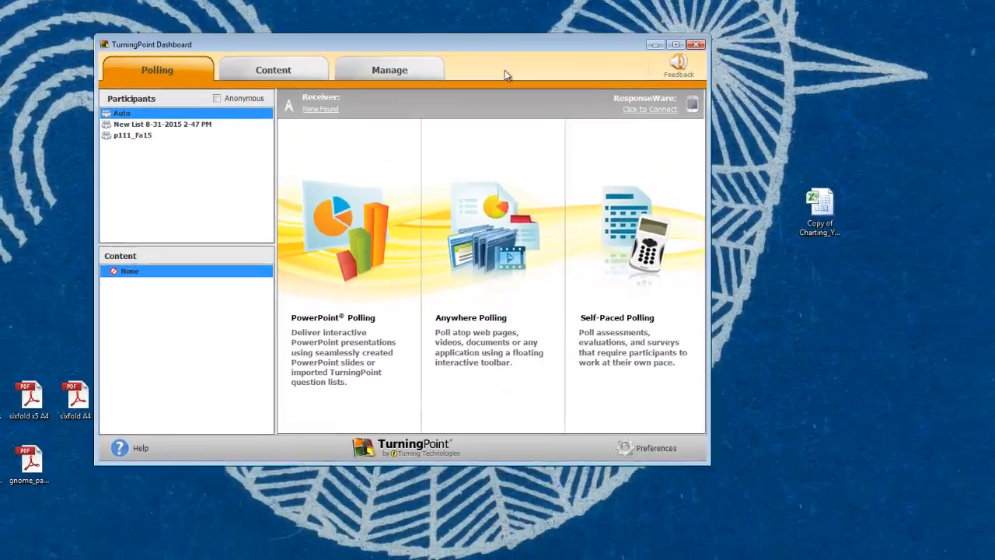
drag(505, 70, 511, 163)
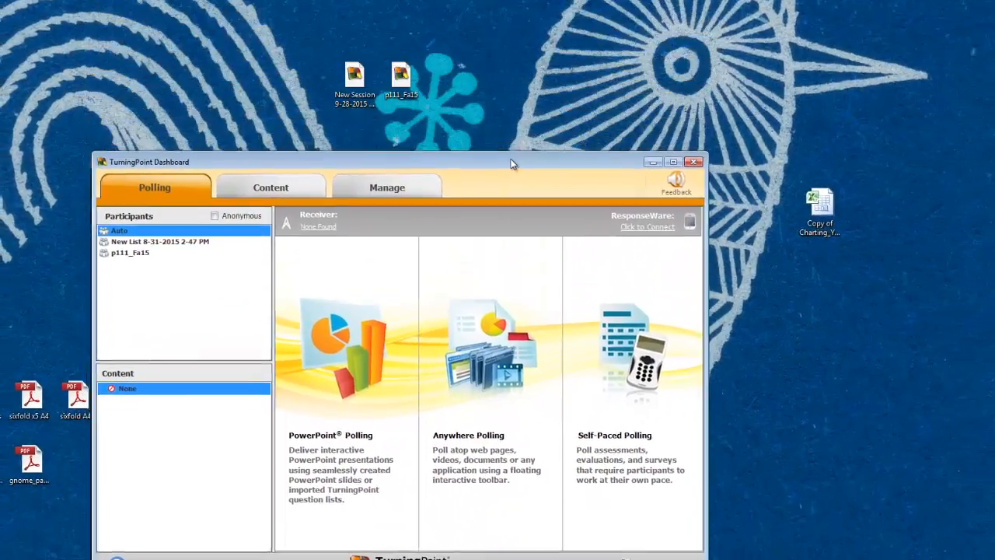
click(350, 80)
double_click(350, 81)
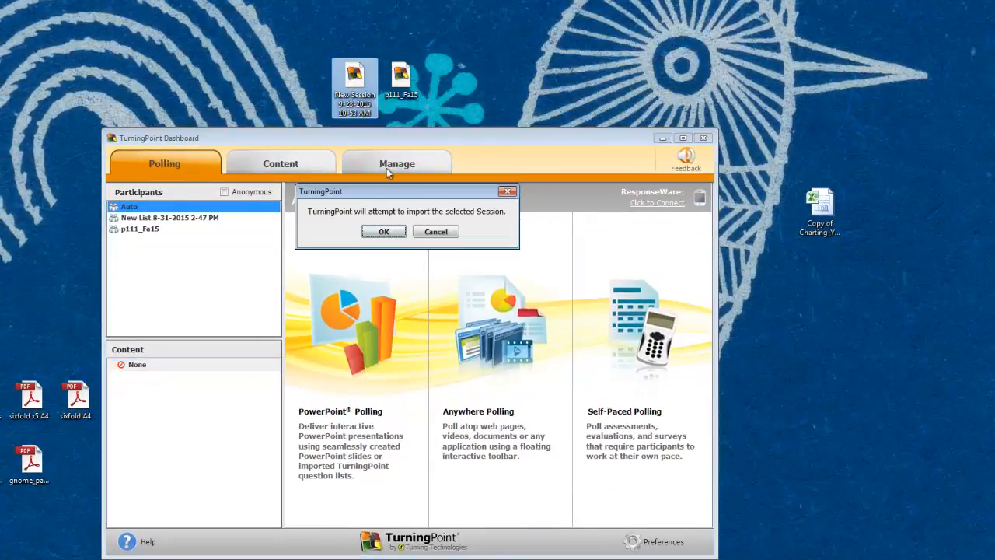
click(382, 228)
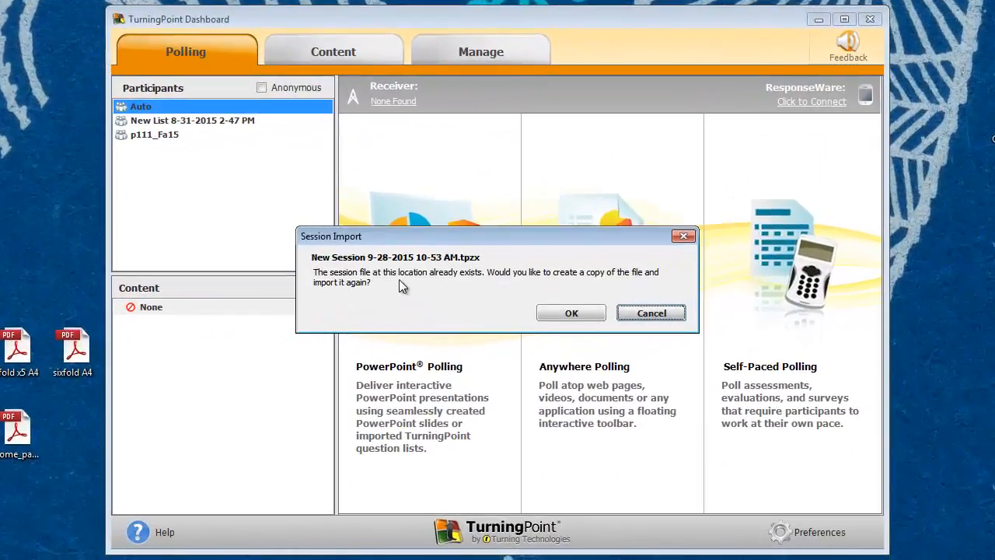
click(572, 313)
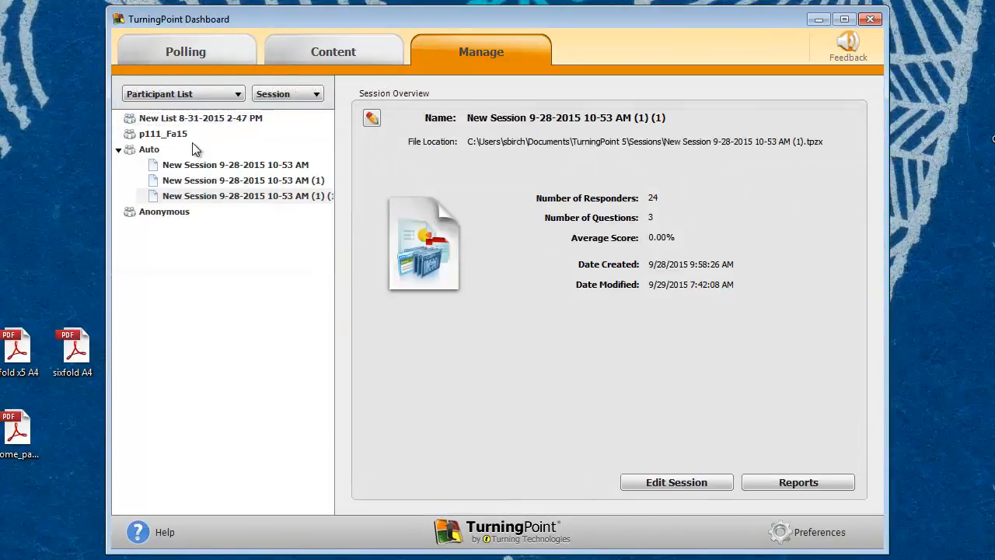
click(214, 165)
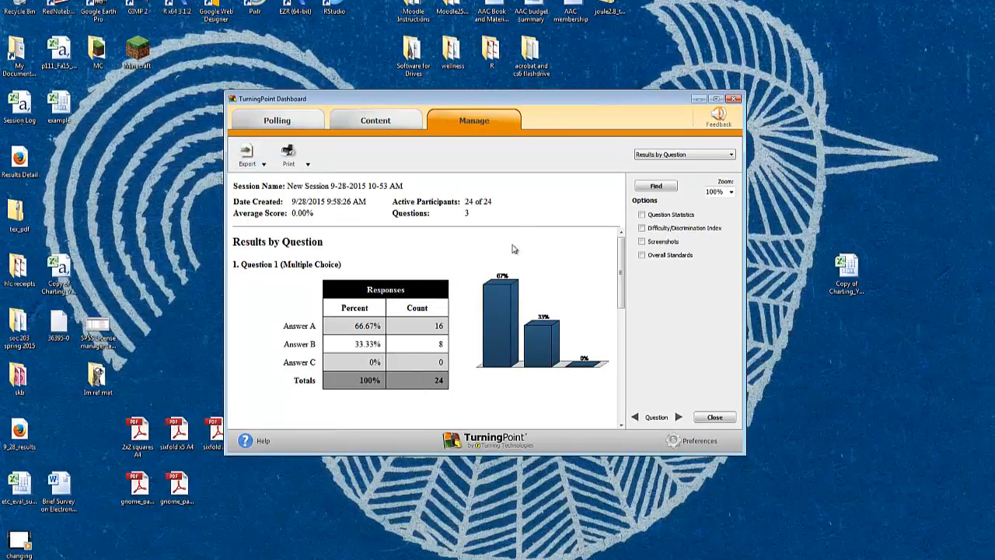
click(731, 154)
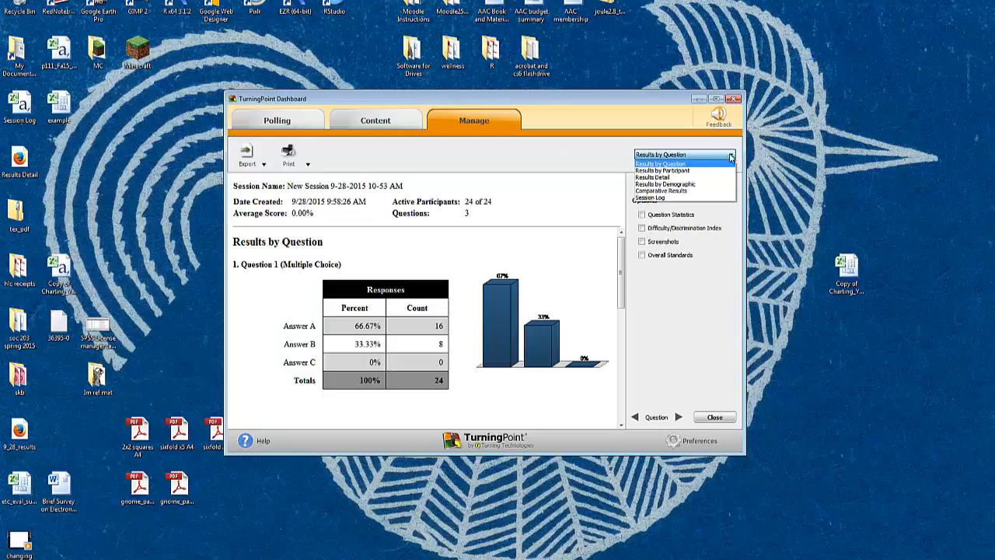
click(693, 180)
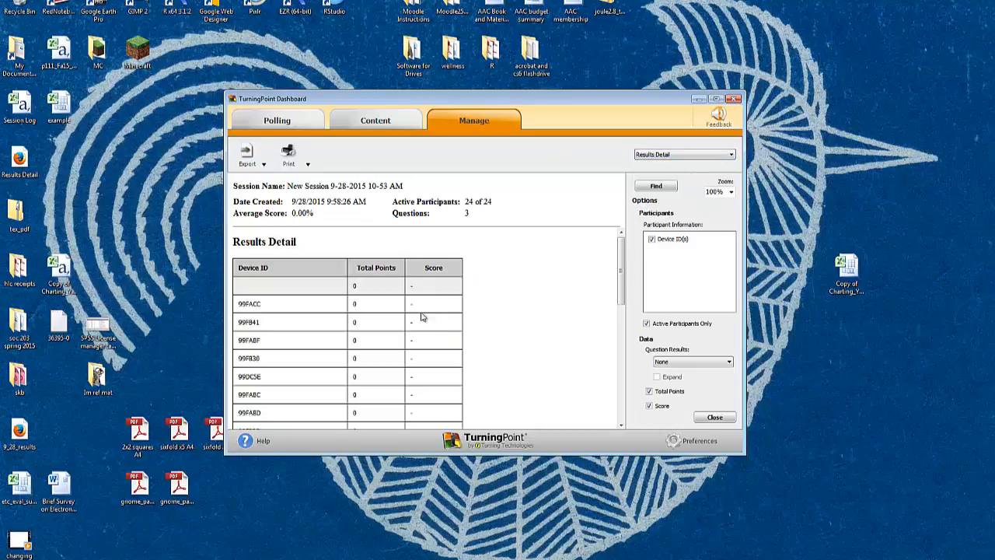
Step: Try to export the Results Detail report to the desktop as an Excel file named Results Detail9_28
click(262, 164)
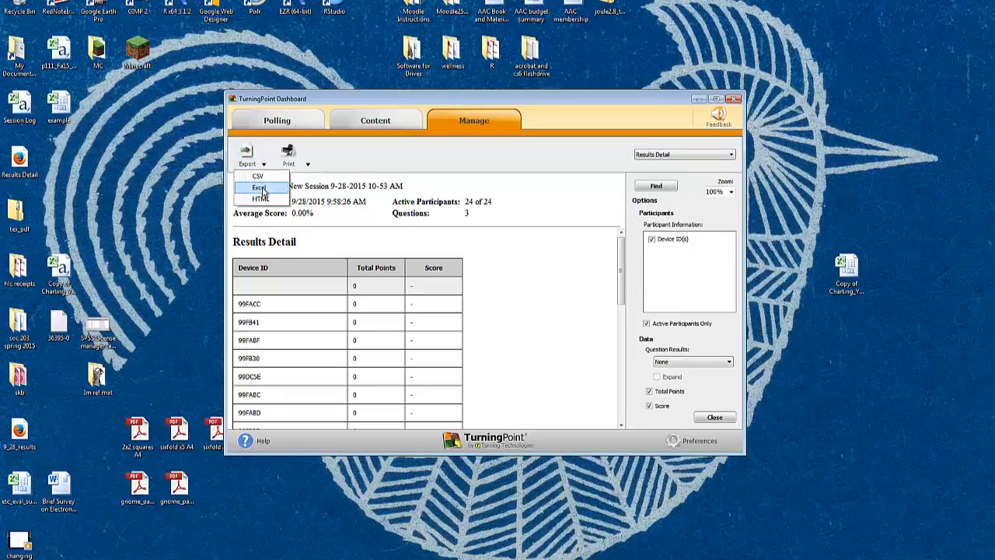
click(258, 187)
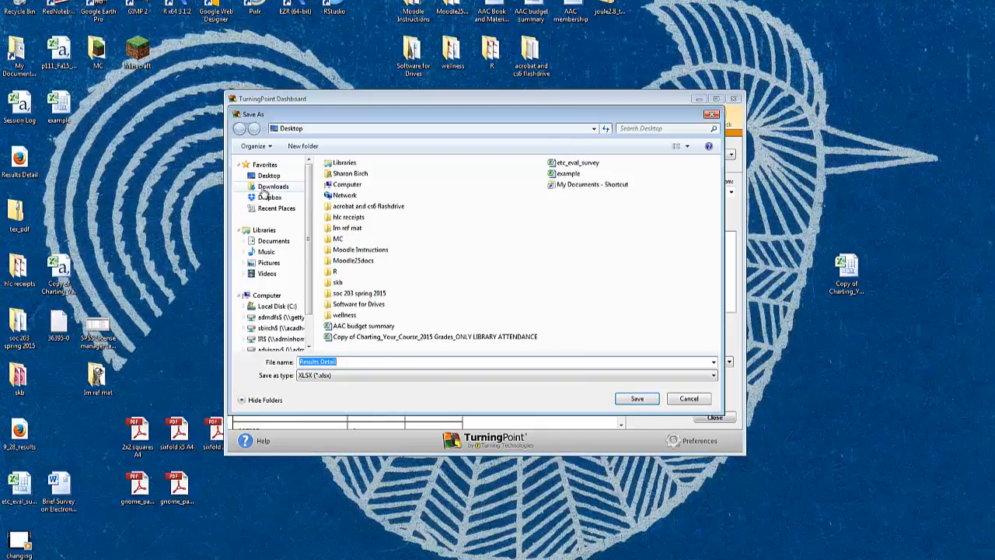
click(354, 361)
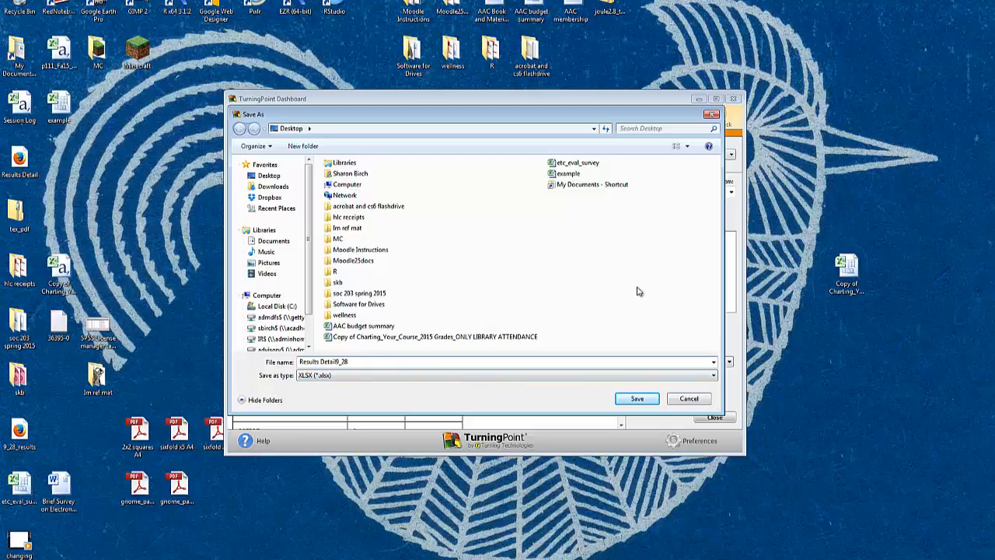
click(637, 400)
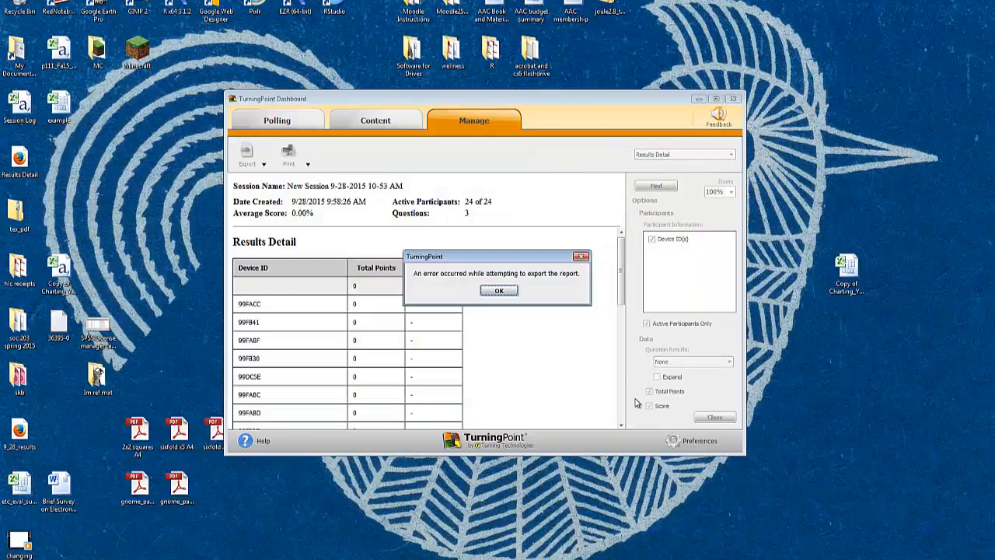
click(501, 291)
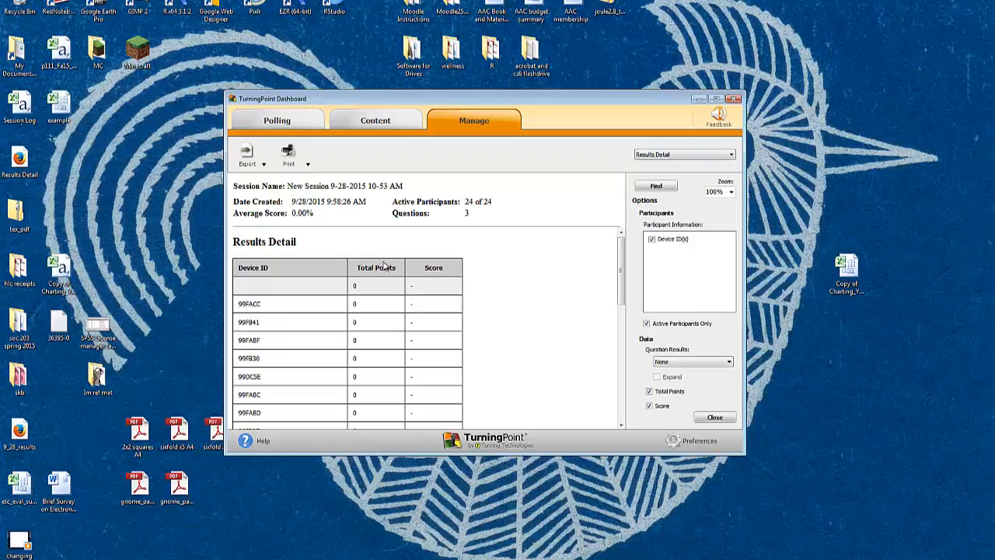
Step: Export the Results Detail report to the desktop as an HTML file named Results Detail_9_28 and open it in the browser
click(253, 158)
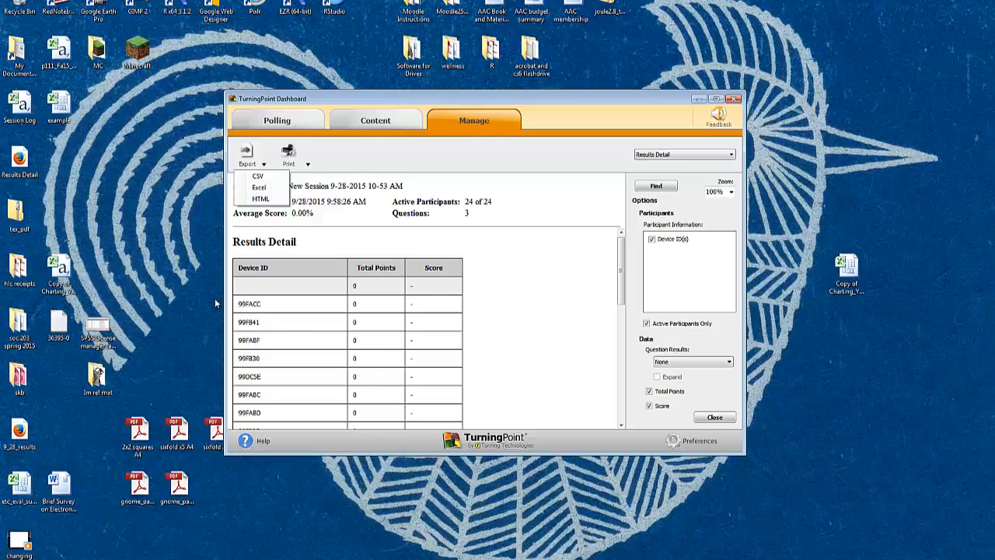
click(262, 199)
click(349, 363)
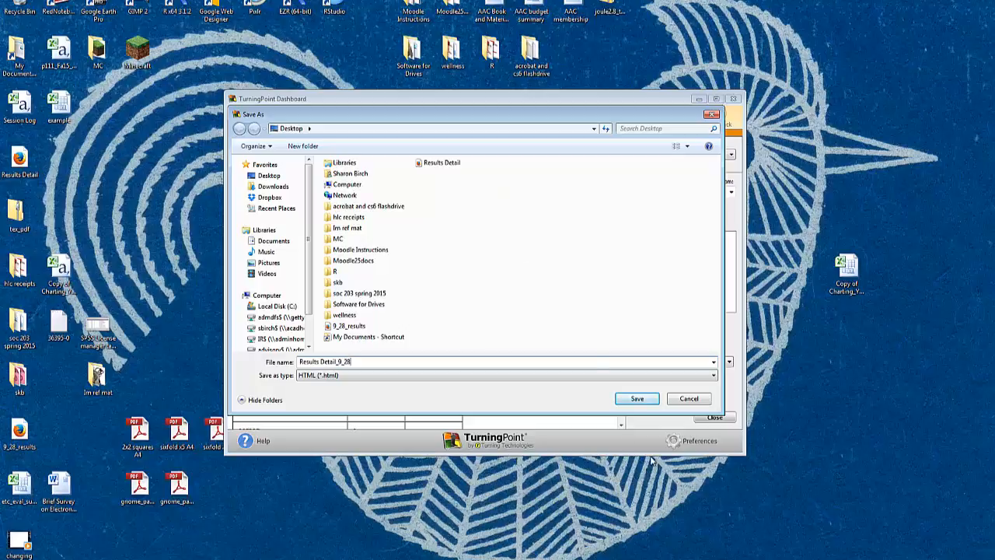
click(652, 400)
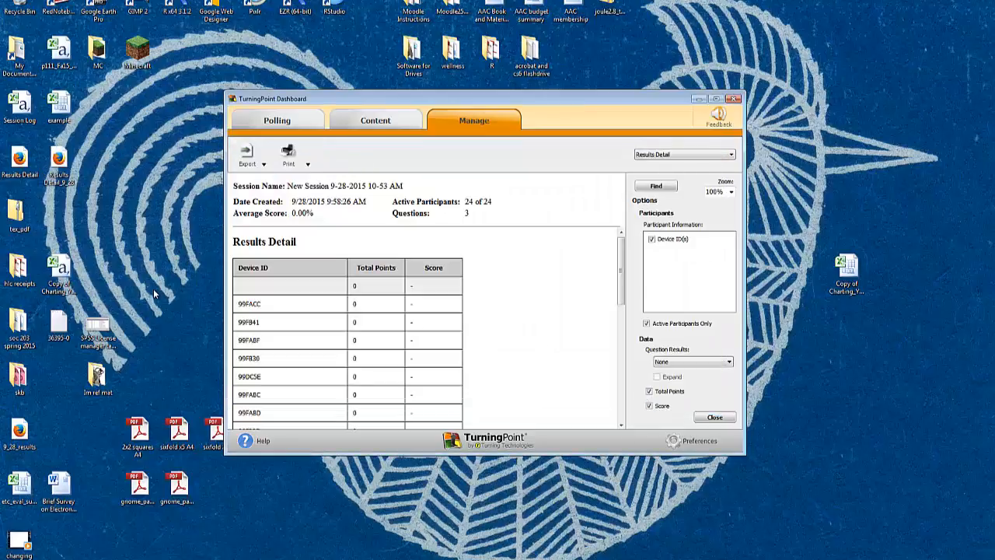
double_click(59, 160)
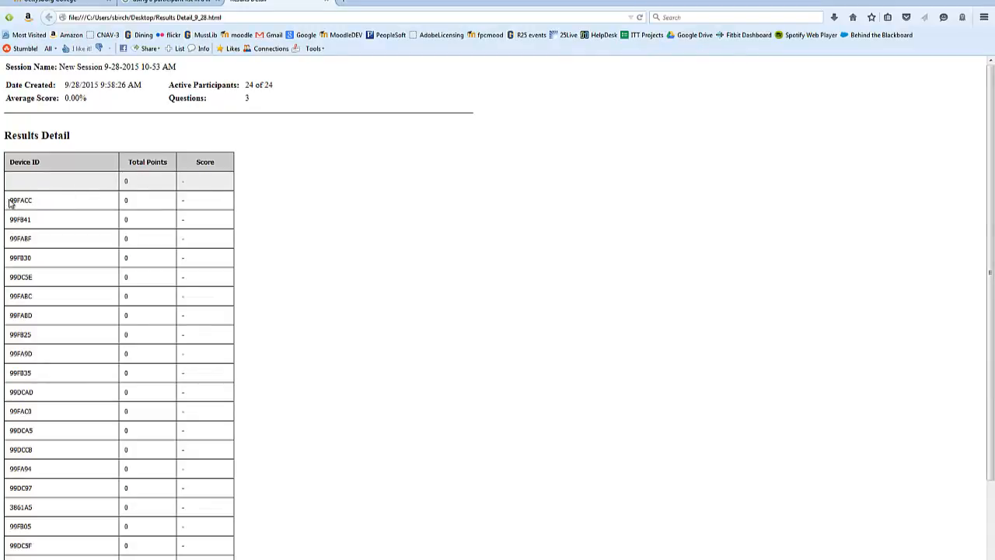
Step: Copy all device rows, without the header and averages, from the results page into Sheet2 of the Excel workbook, starting at A1
drag(10, 200, 219, 539)
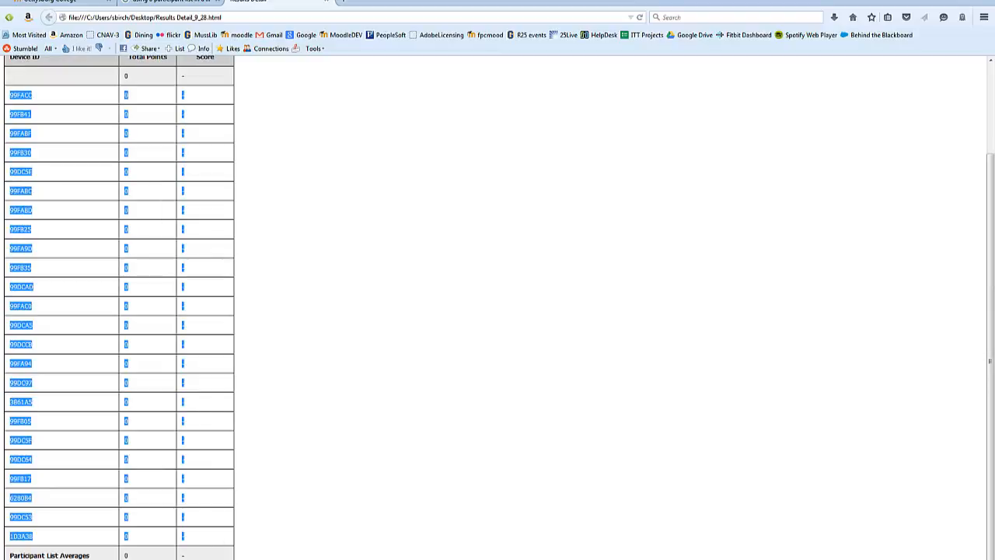
key(alt+Tab)
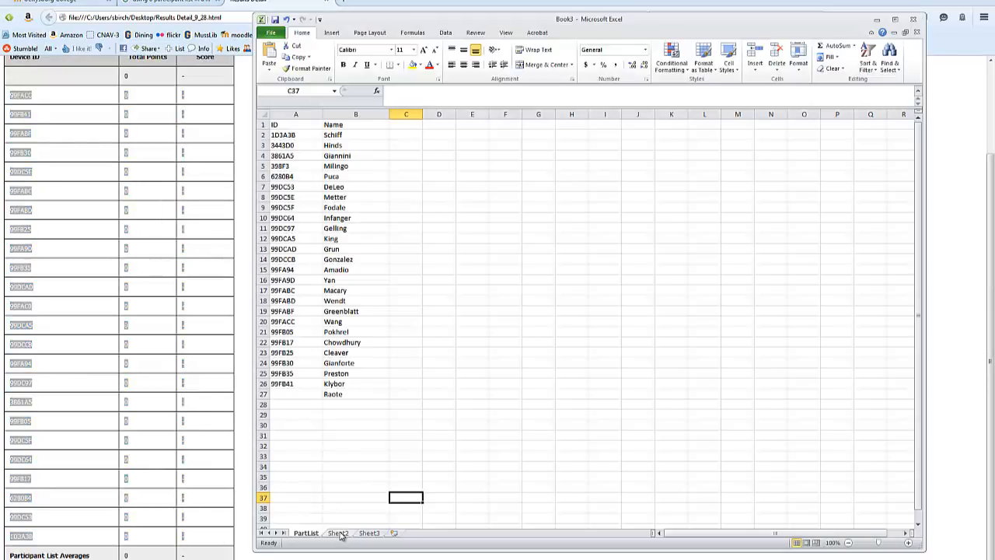
click(338, 534)
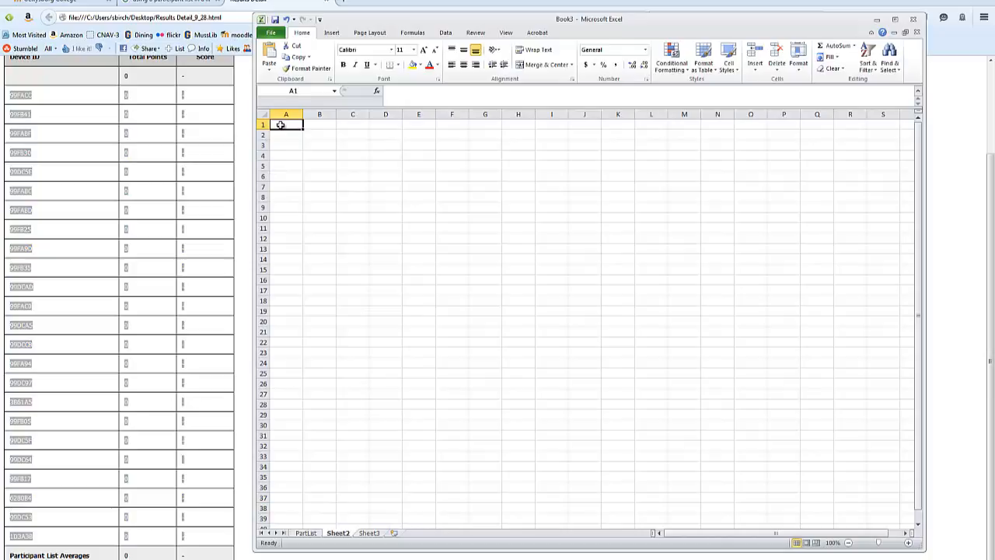
text(99FACC	0	- 99FB41	0	- 99FABF	0	- 99FB30	0	- 99DC5E	0	- 99FABC	0	- 99FABD	0	- 99FB25	0	- 99FA9D	0	- 99FB35	0	- 99DCAD	0	- 99FAC0	0	- 99DCA5	0	- 99DCCB	0	- 99FA94	0	- 99DC97	0	- 3861A5	0	- 99FB05	0	- 99DC5F	0	- 99DC64	0	- 99FB17	0	- 6280B4	0	- 99DC53	0	- 1D3A3B	0	-)
click(575, 210)
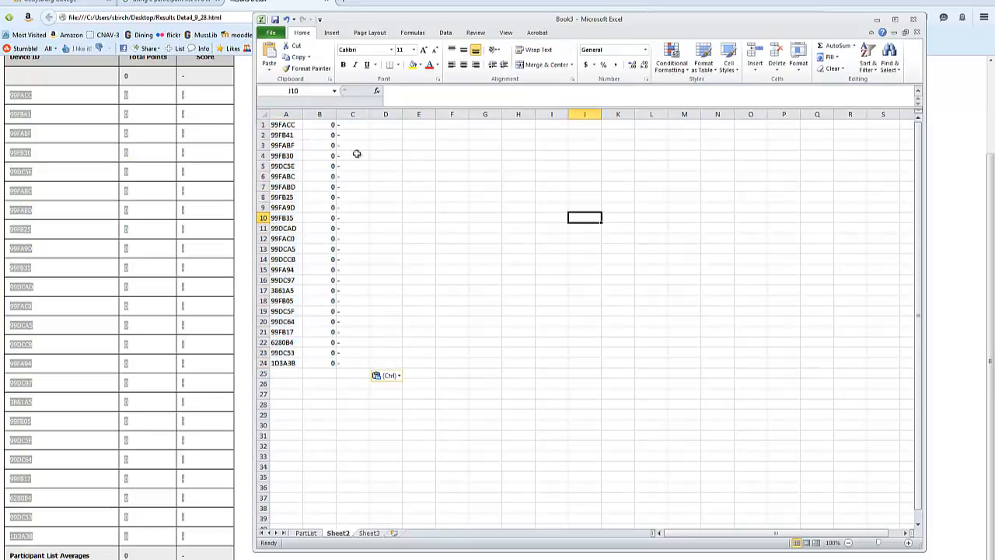
Step: Clear the points and score data from columns B and C of Sheet2
drag(320, 114, 353, 115)
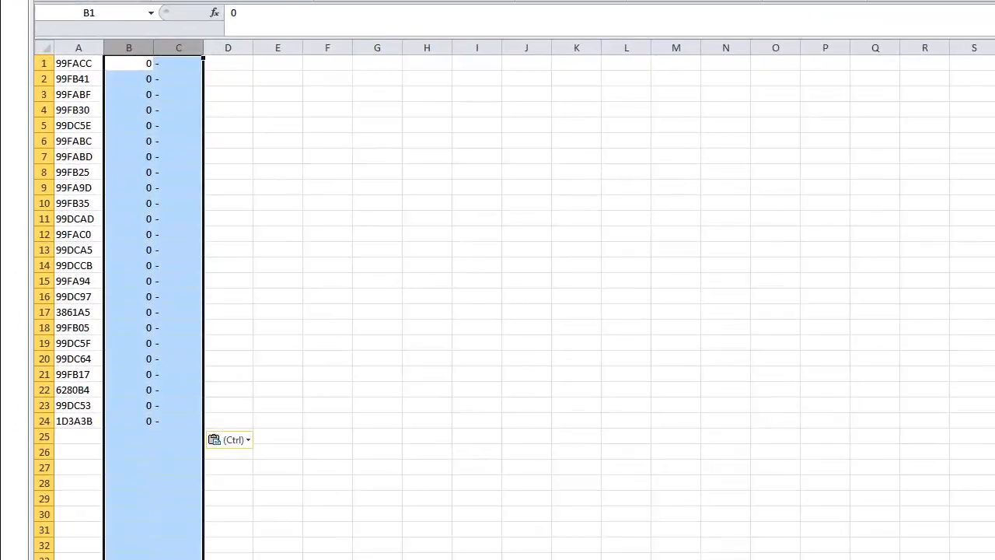
key(Delete)
click(725, 265)
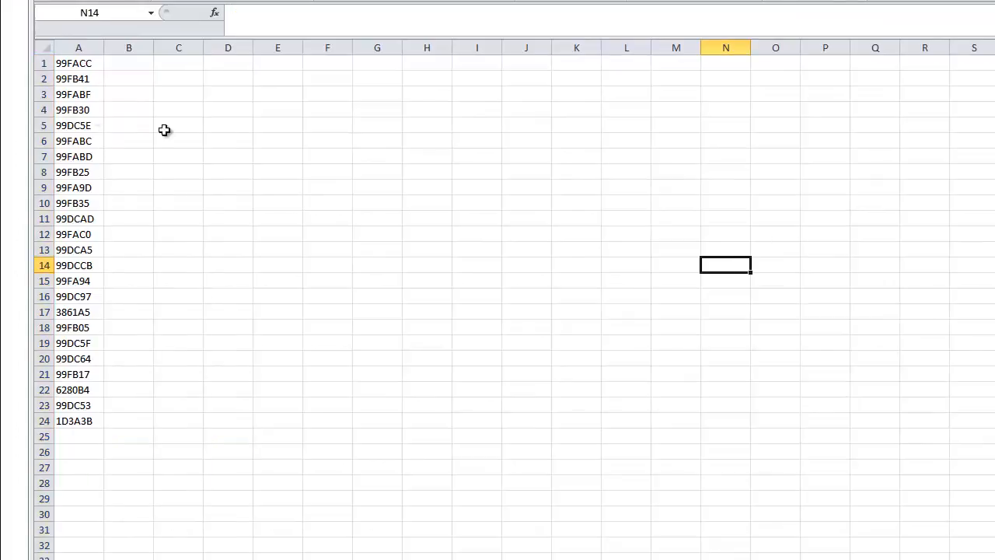
Step: Insert a row above the device IDs and enter the headers ID in A1 and Attended in B1
click(45, 63)
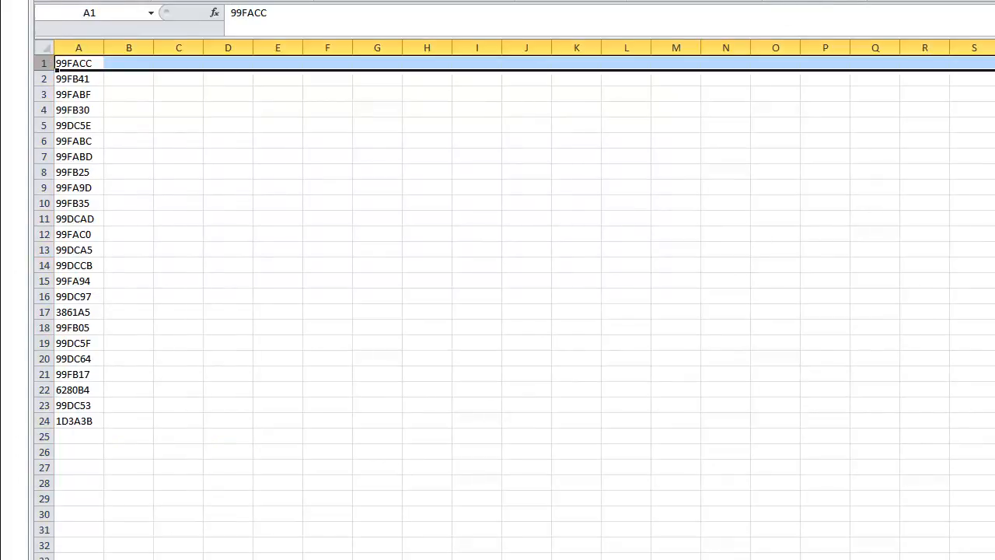
key(ctrl+shift+plus)
click(213, 126)
click(98, 61)
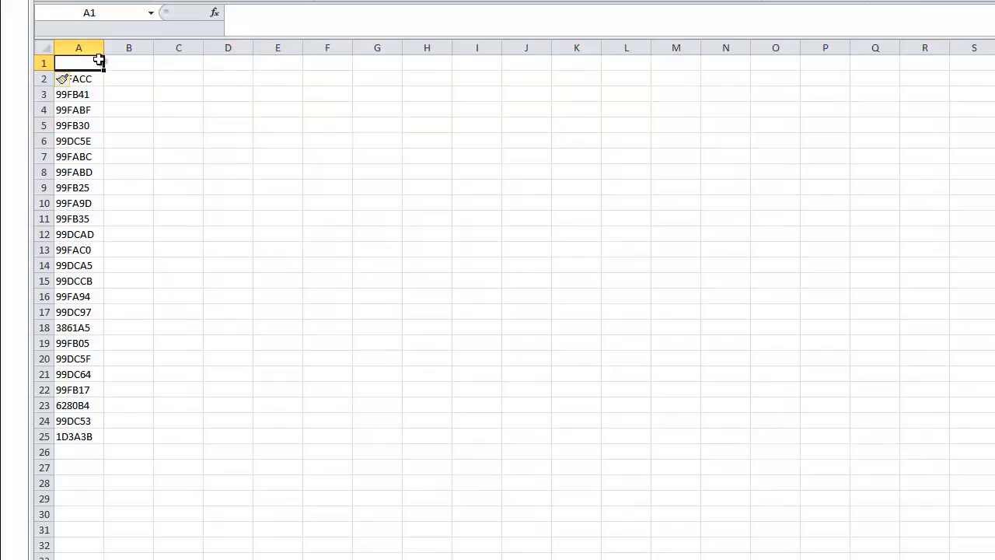
text(ID)
click(447, 187)
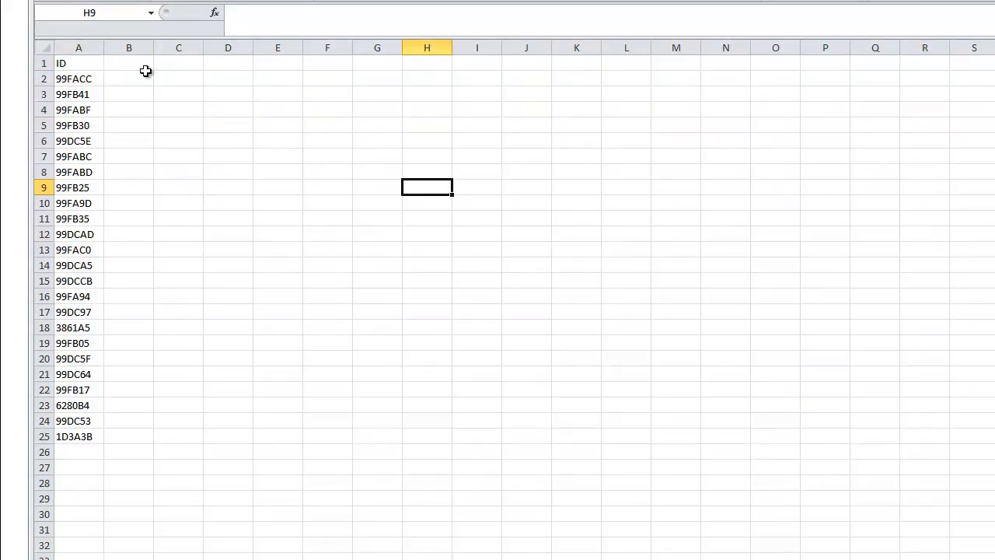
click(138, 64)
text(Attended)
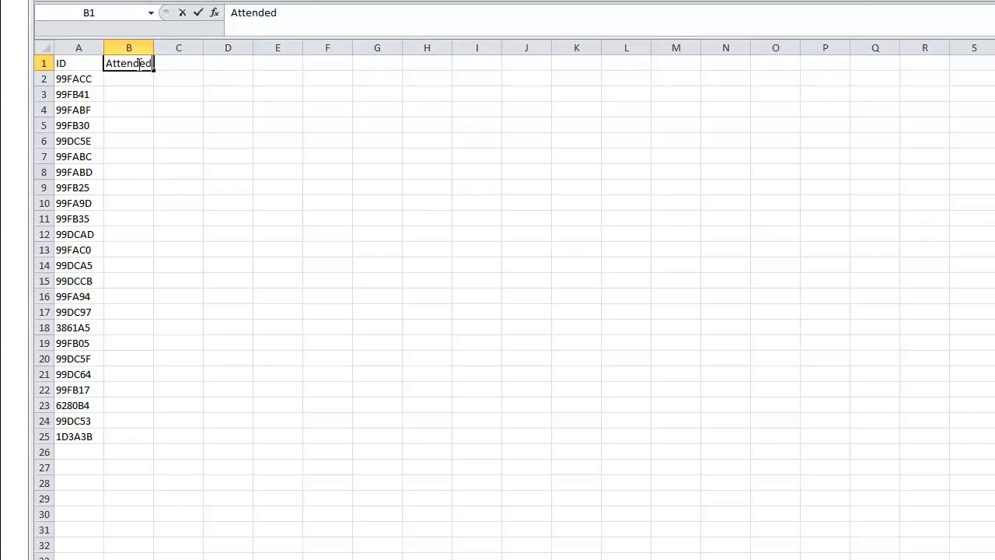
click(426, 347)
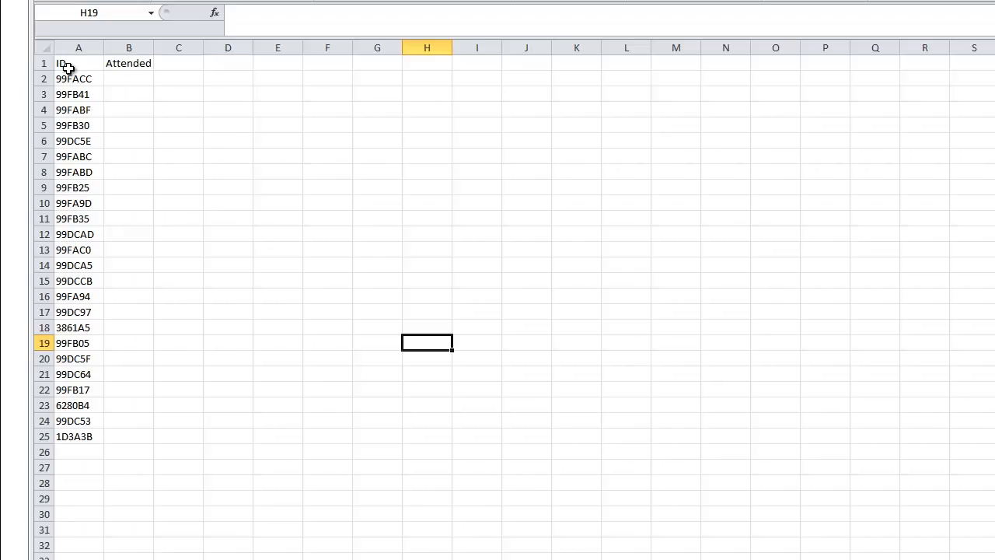
Step: Fill the Attended column with 1 for every listed ID, from B2 to B25
click(134, 79)
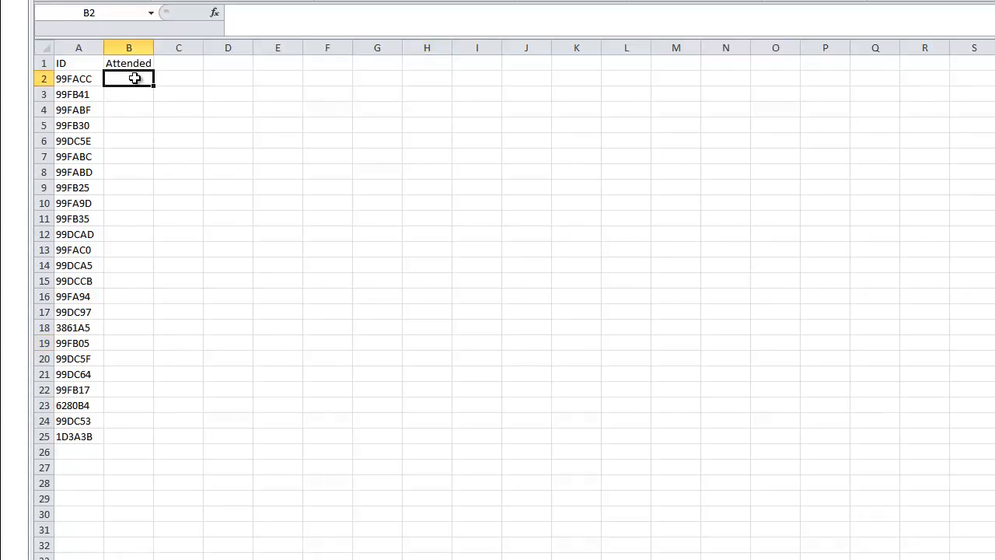
text(1)
click(426, 168)
click(128, 79)
key(ctrl+c)
drag(137, 95, 152, 442)
key(ctrl+v)
click(585, 357)
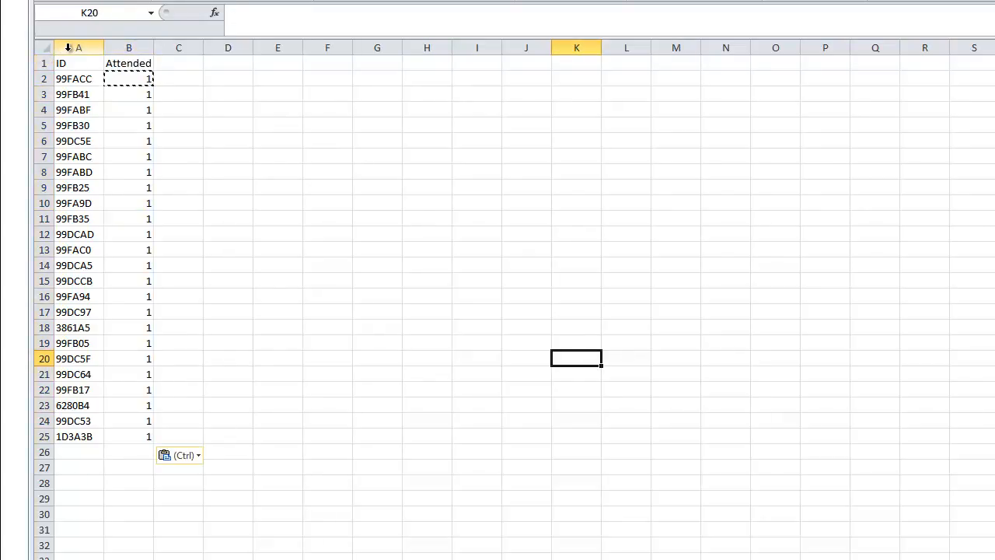
Step: Sort the ID and Attended data on Sheet2 by ID from A to Z, treating the first row as headers
drag(70, 48, 109, 50)
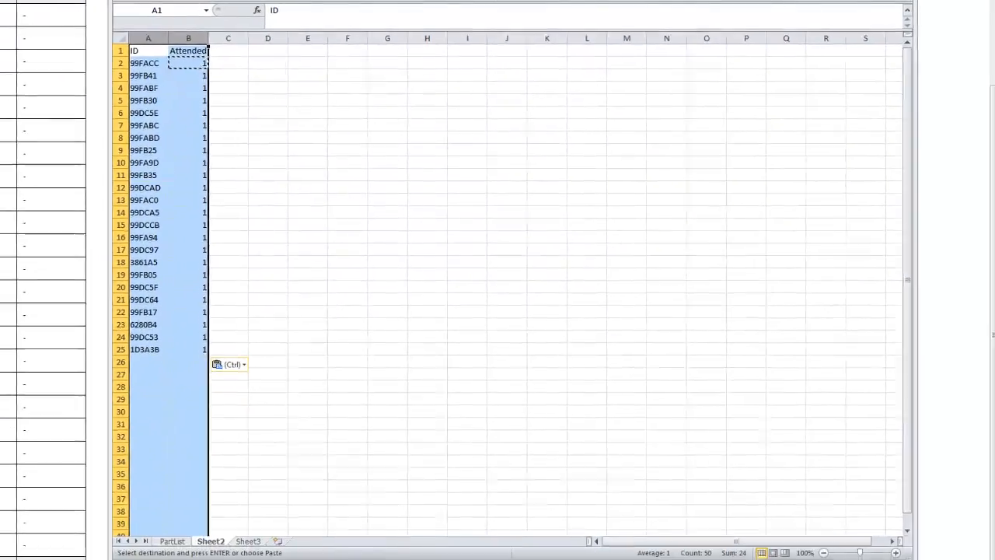
click(876, 25)
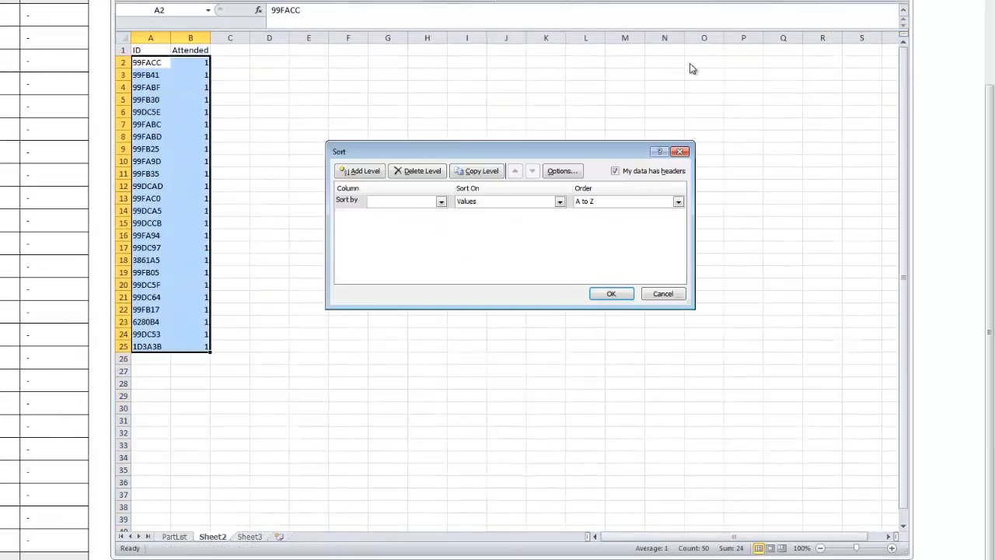
click(441, 201)
click(389, 212)
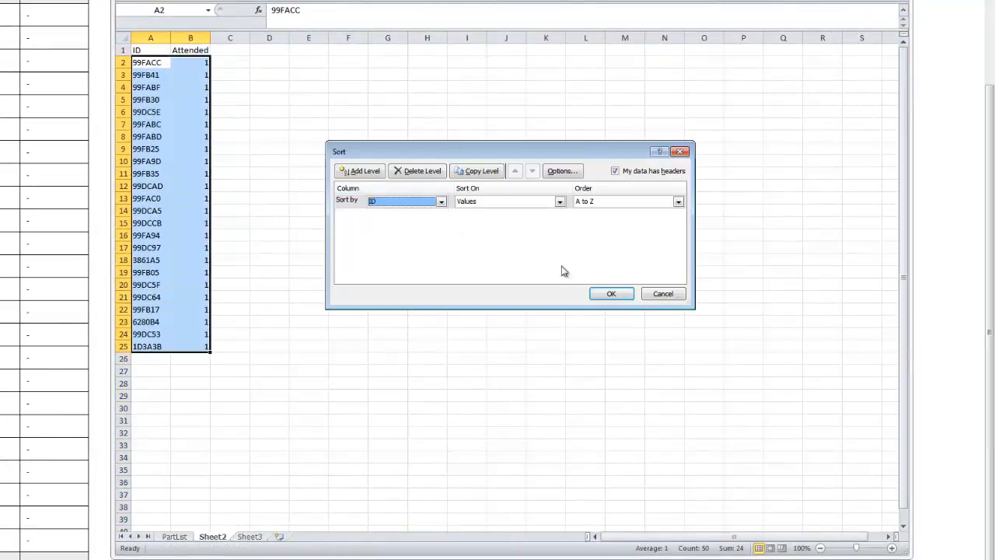
click(633, 296)
click(564, 344)
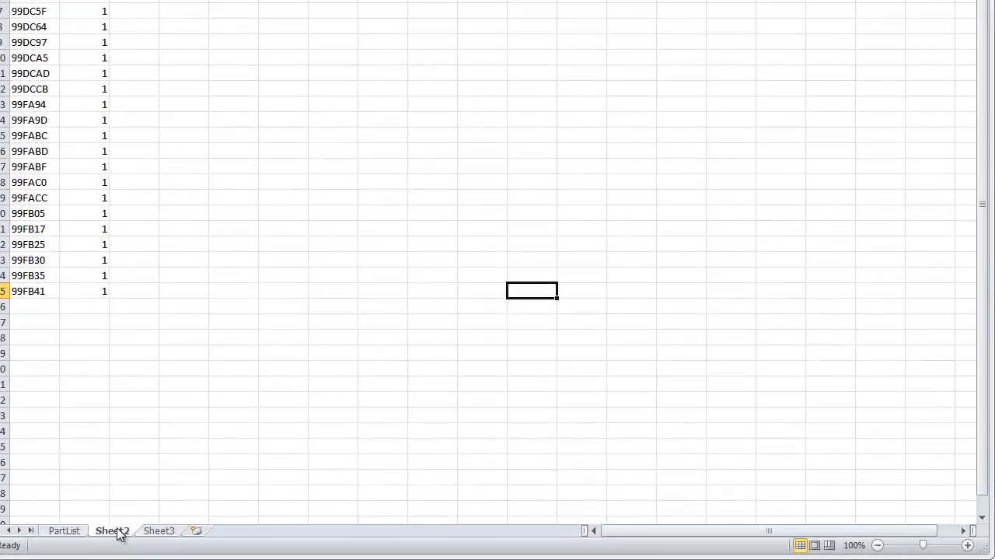
Step: Rename Sheet2 as 9_28
double_click(115, 532)
text(9_28)
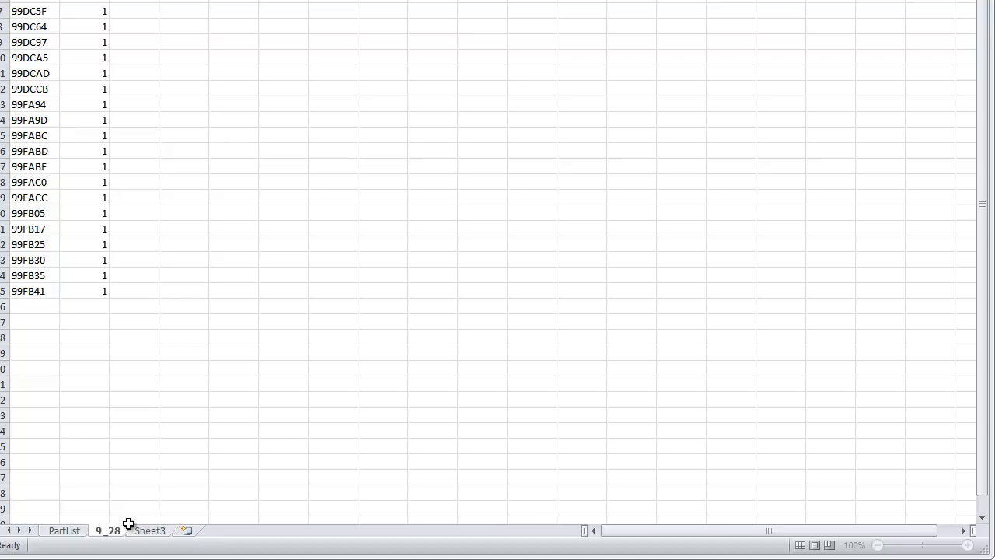
click(284, 429)
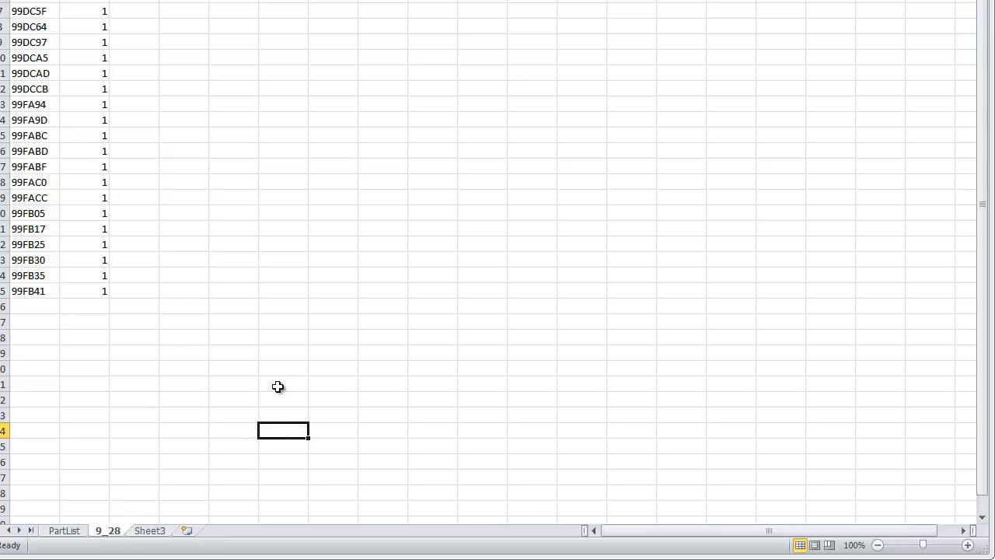
Step: Insert an empty column before Name in the PartList sheet and enter the header Attended in B1
click(76, 531)
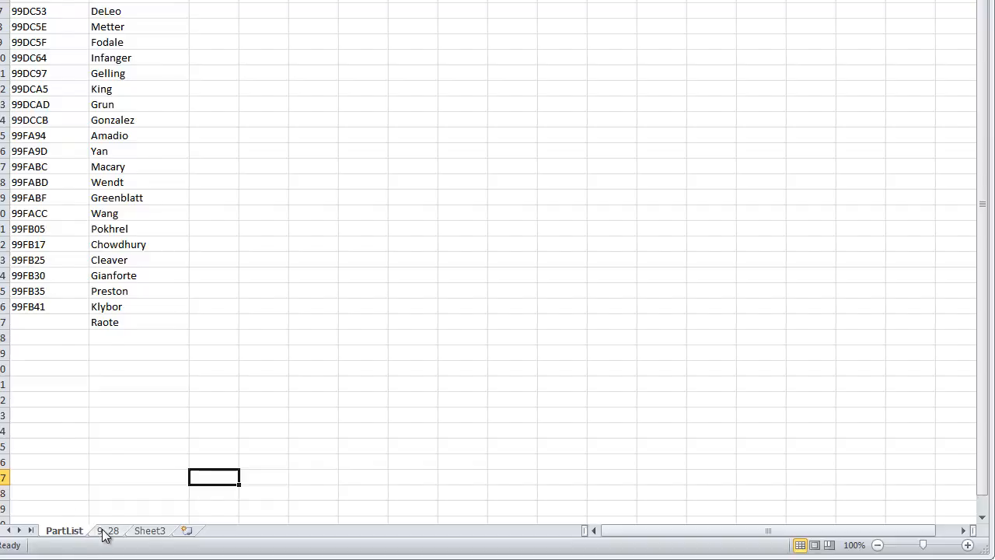
click(104, 532)
click(75, 531)
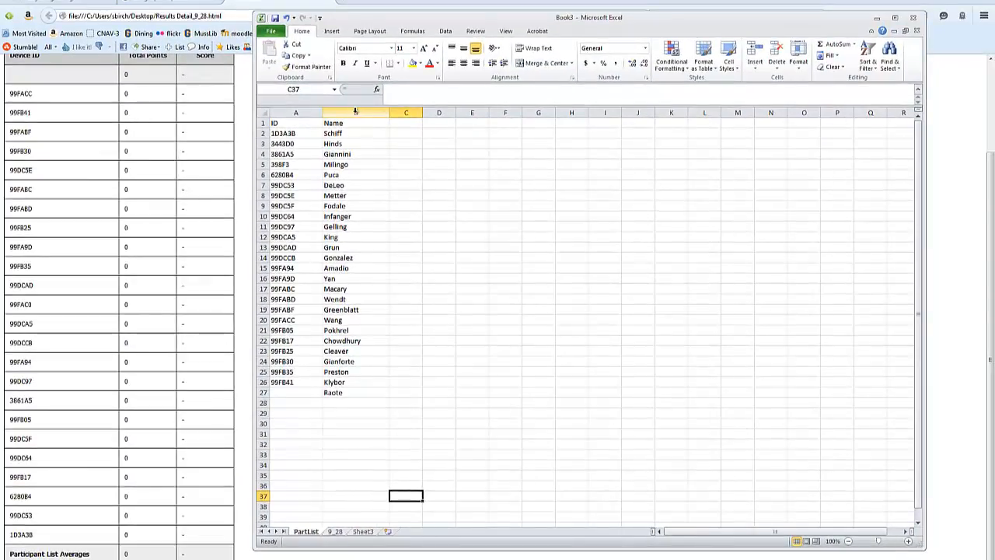
click(356, 112)
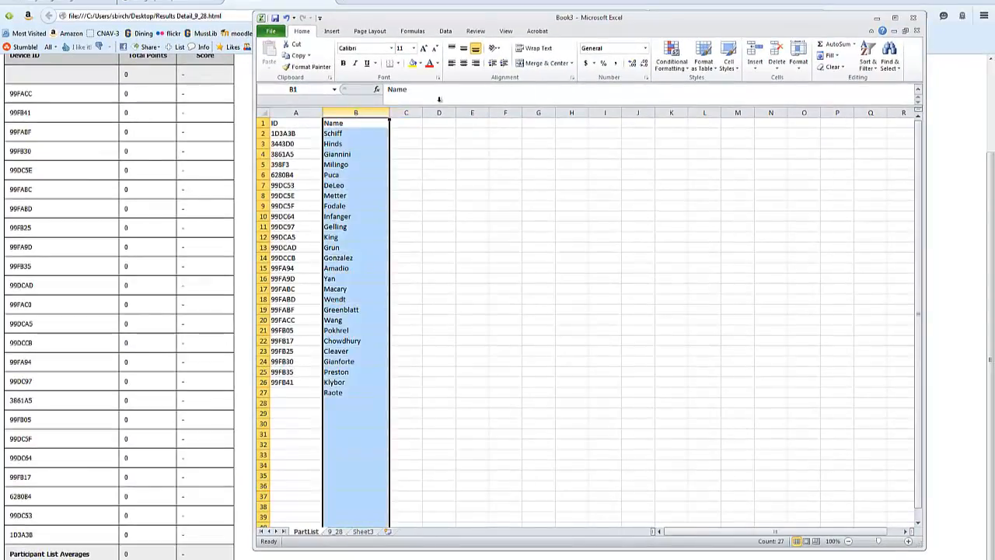
click(756, 68)
click(805, 228)
click(755, 51)
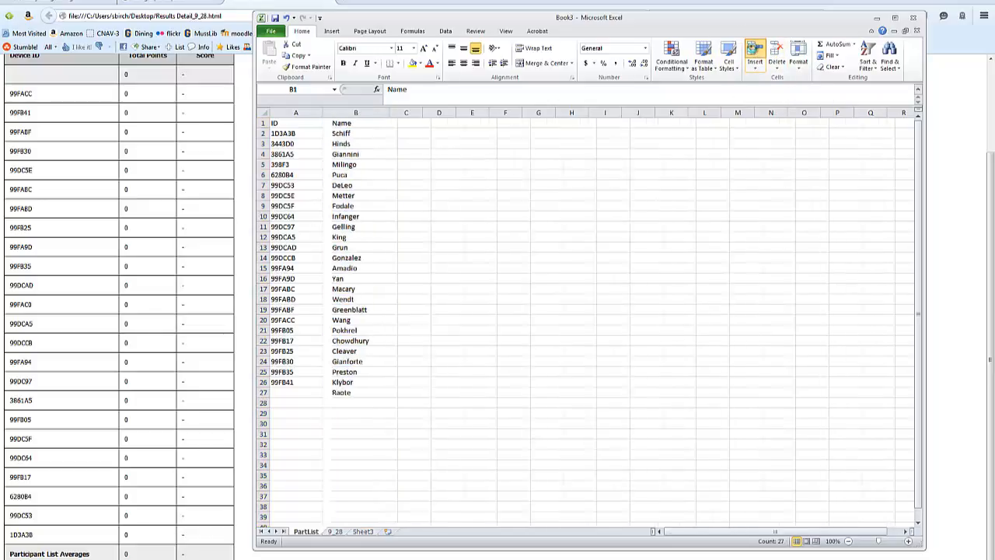
click(347, 124)
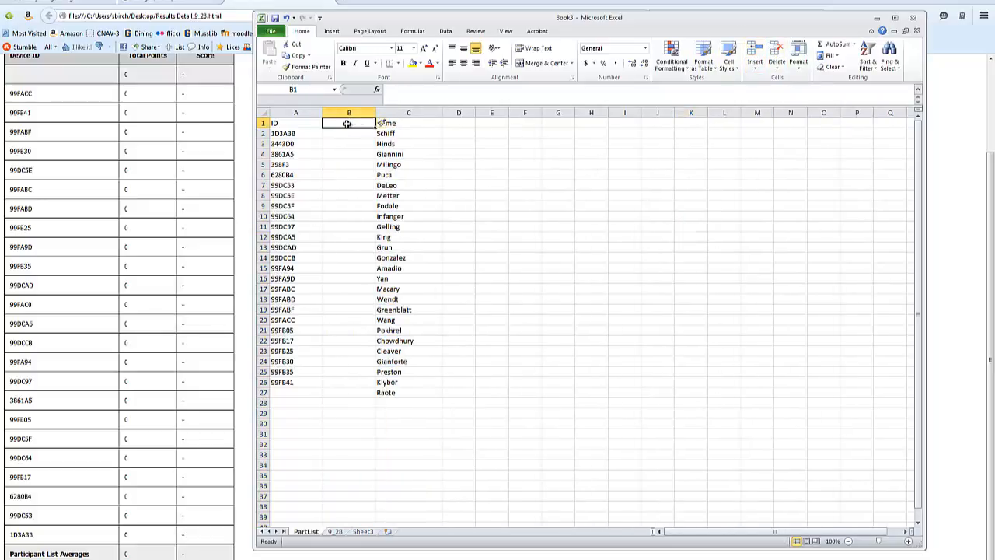
text(Attended)
click(704, 245)
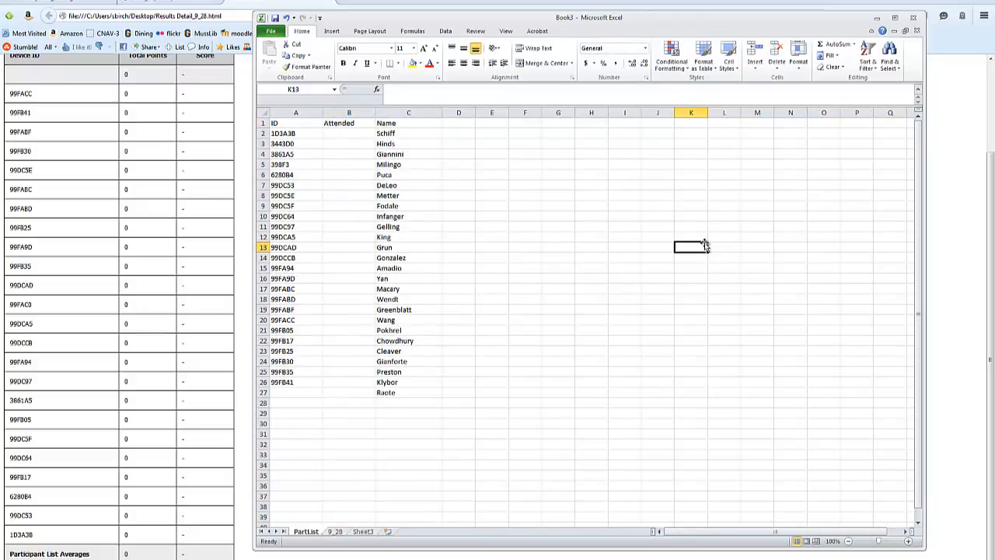
Step: Paste the IFERROR/VLOOKUP formula from the vlookup e-mail into B2 of PartList, dismissing the file selection for the missing sheet
click(355, 133)
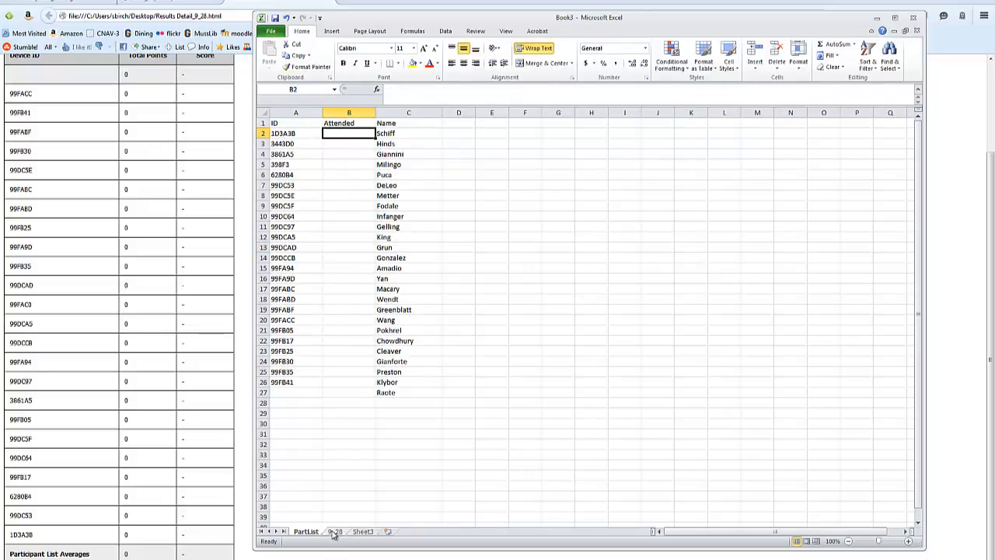
click(335, 531)
click(303, 532)
click(334, 532)
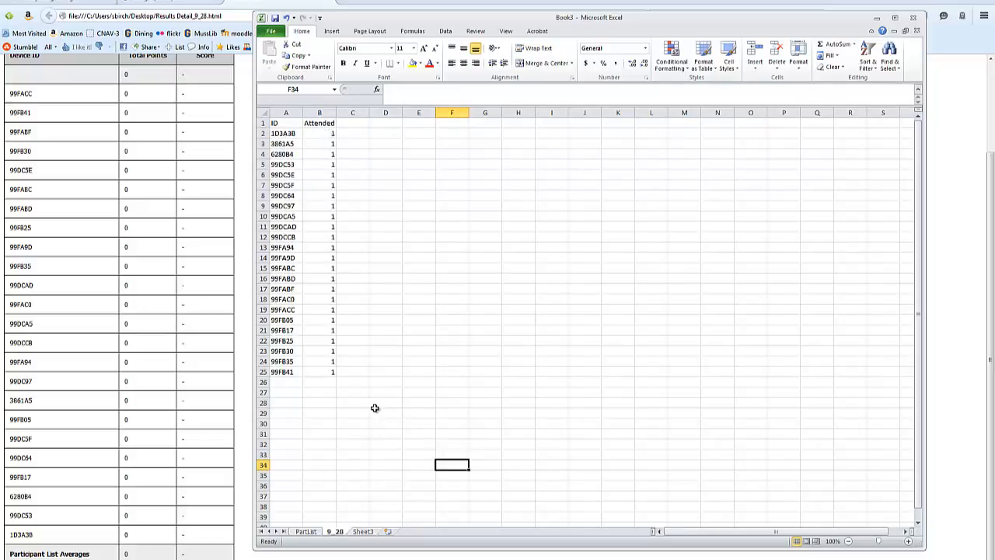
click(310, 531)
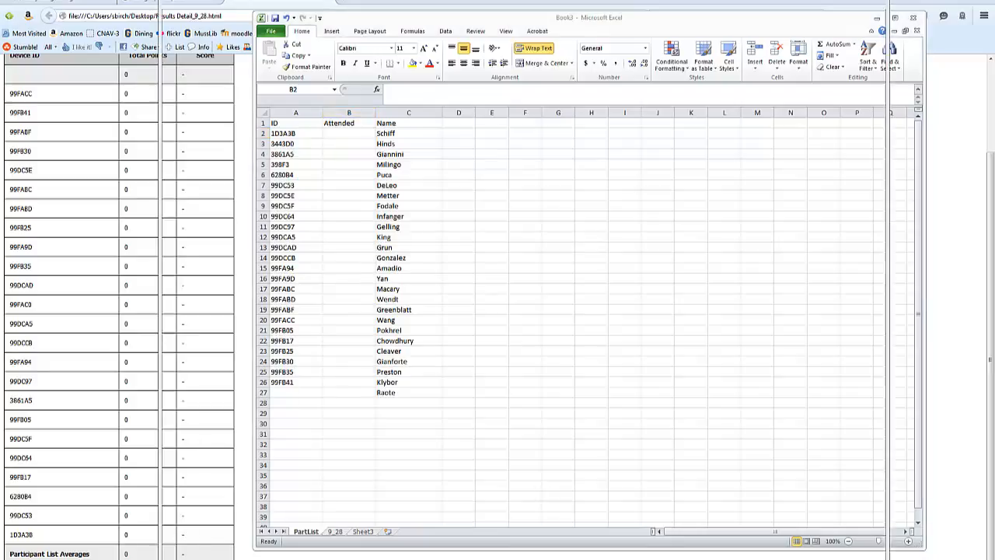
key(alt+Tab)
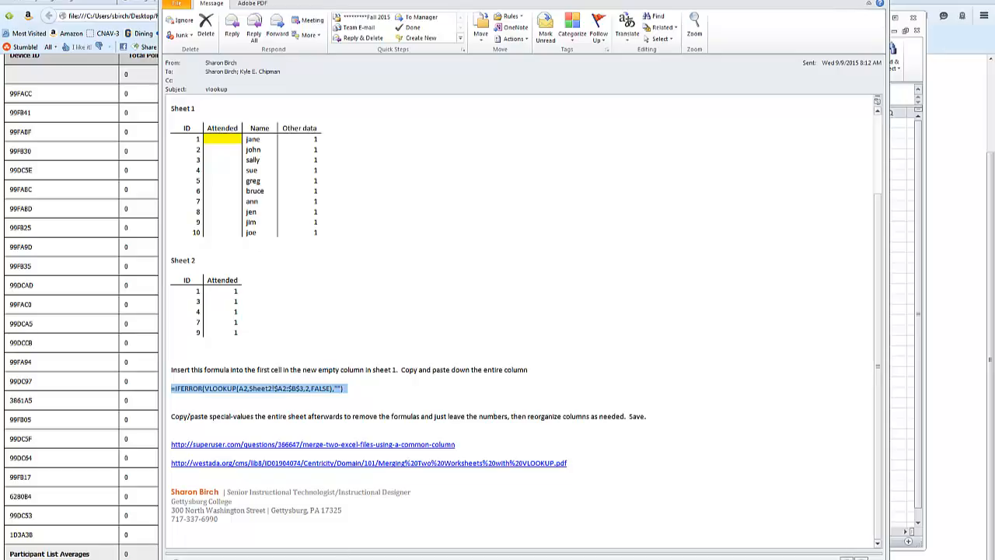
key(alt+Tab)
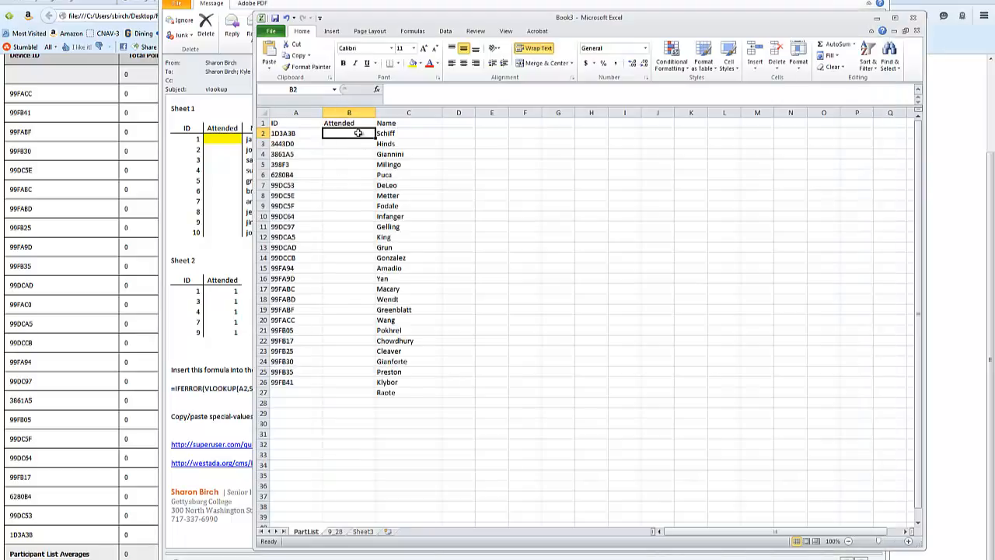
key(ctrl+v)
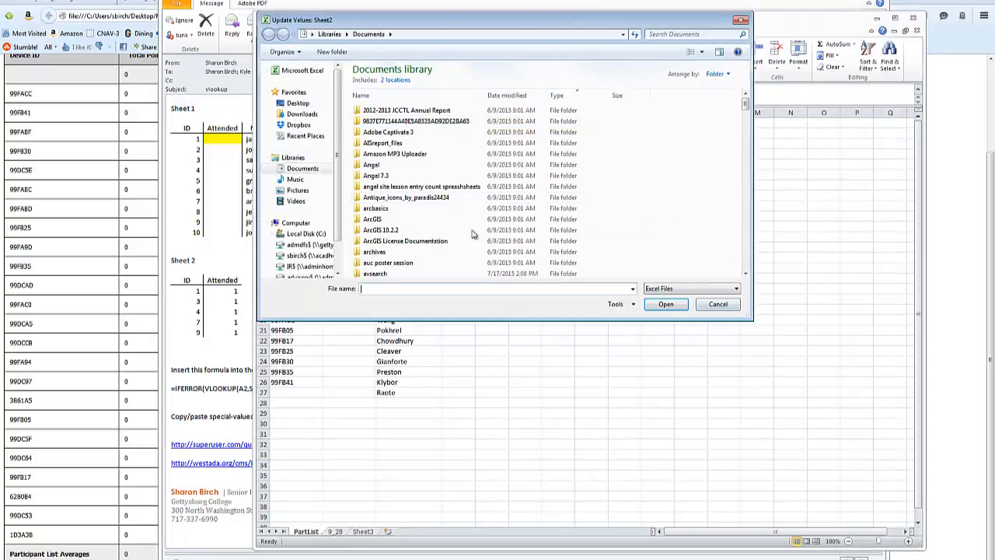
click(718, 303)
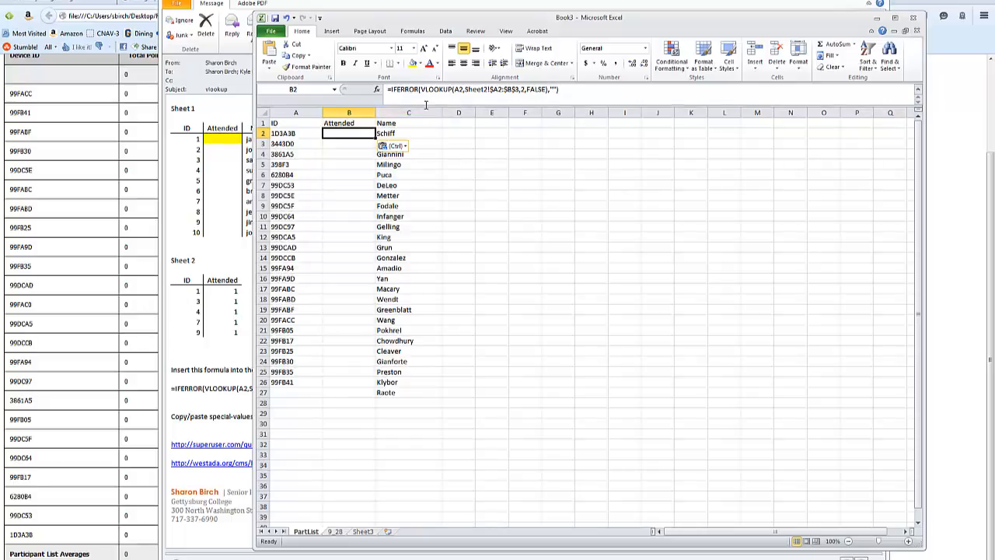
Step: Replace the Sheet2 reference in B2's lookup formula with 9_28
click(489, 89)
key(BackSpace)
key(BackSpace)
key(BackSpace)
key(BackSpace)
key(BackSpace)
key(BackSpace)
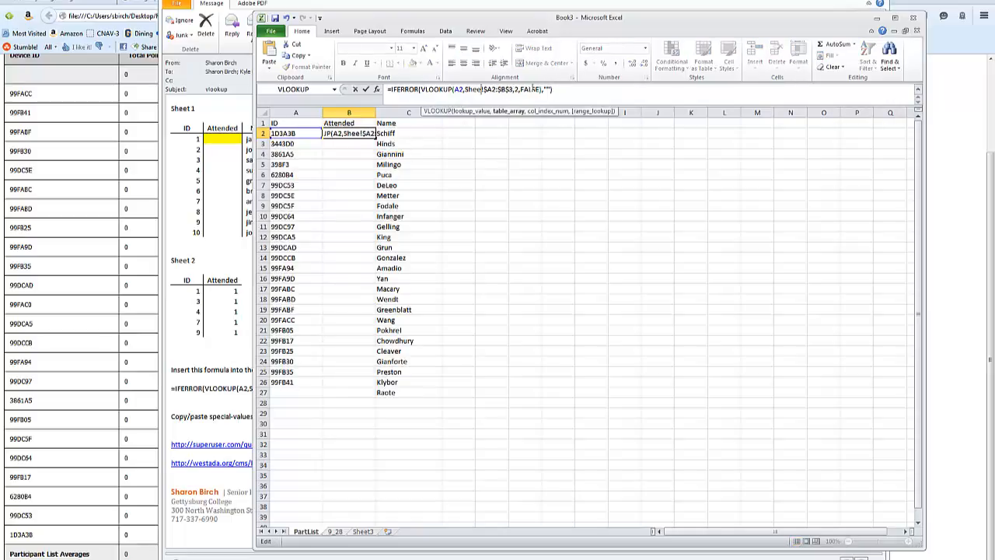
text(9_28)
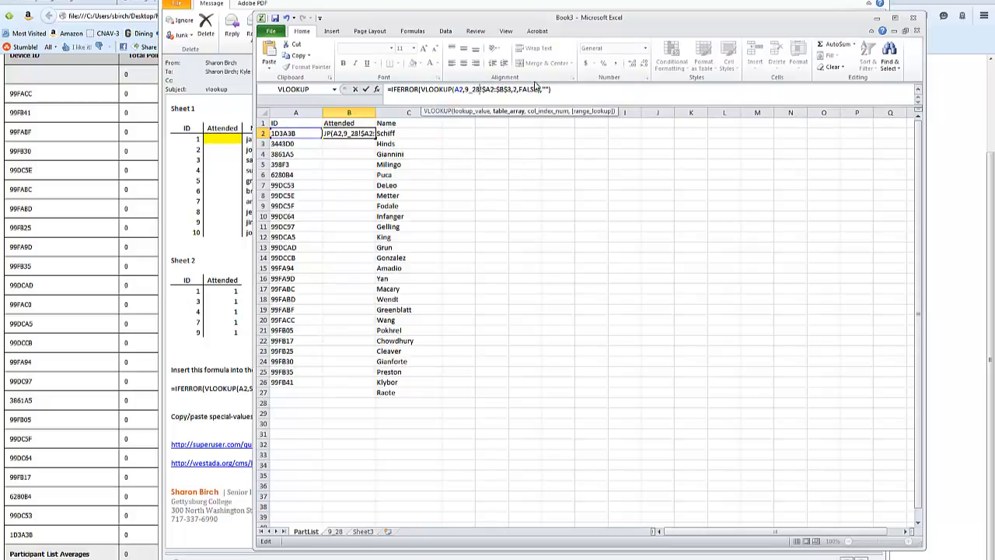
key(Return)
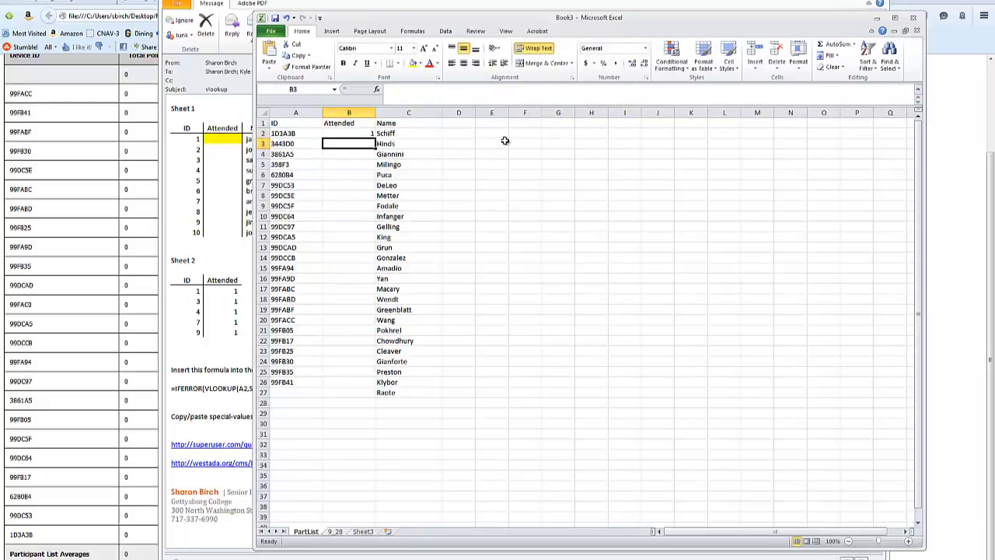
Step: Copy the lookup formula from B2 into B3 through B26 of the Attended column
click(357, 133)
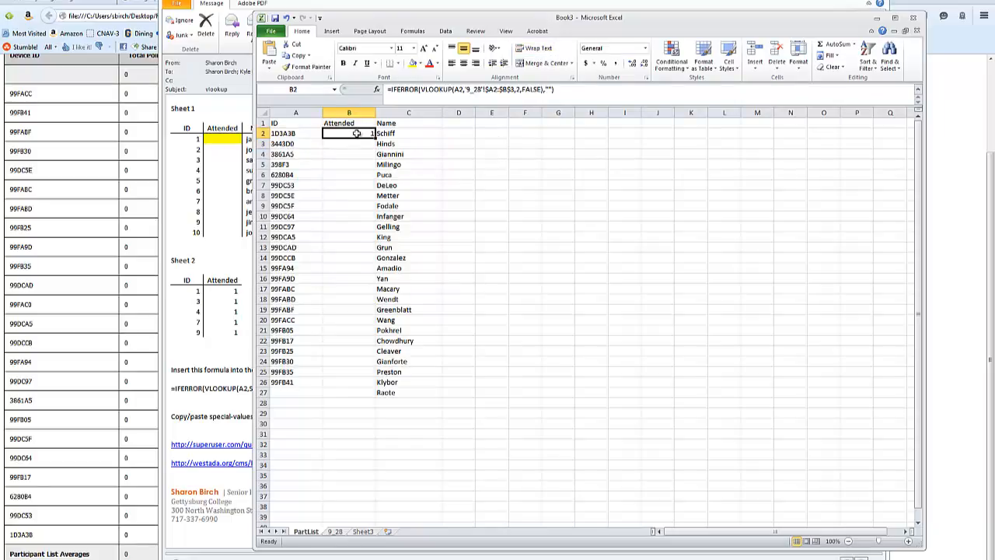
key(ctrl+c)
drag(352, 145, 349, 384)
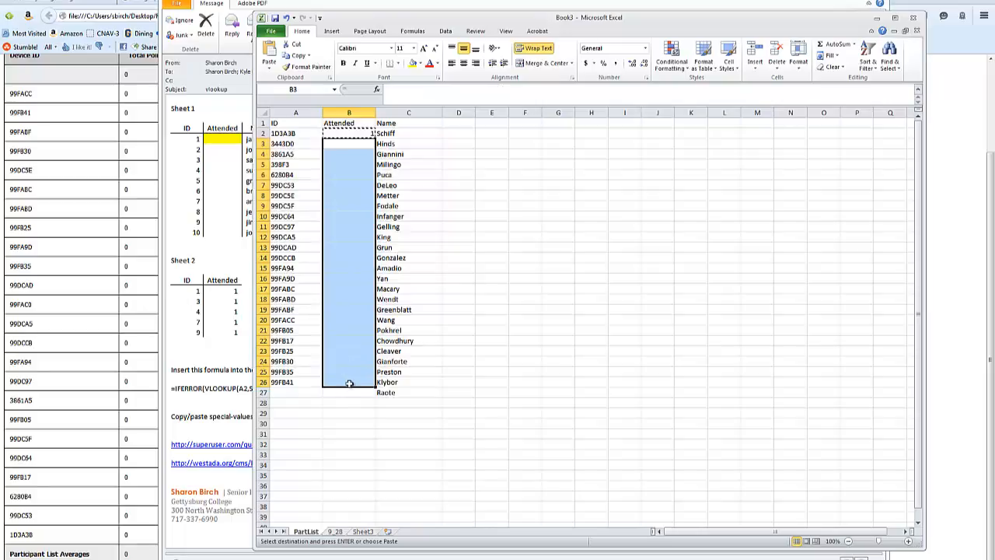
key(ctrl+v)
click(534, 352)
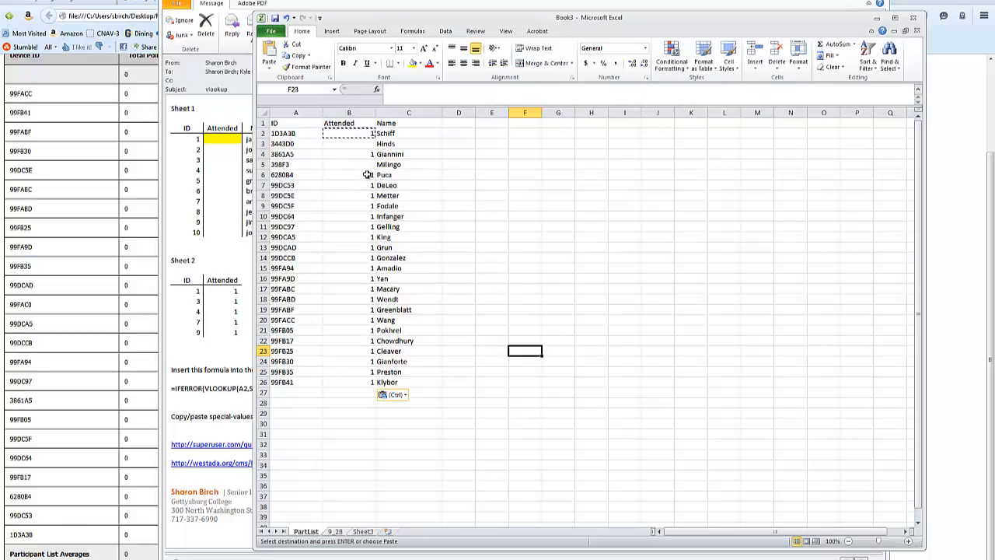
Step: Compare the blank Attended cells in PartList with the device IDs listed on the 9_28 sheet
click(646, 300)
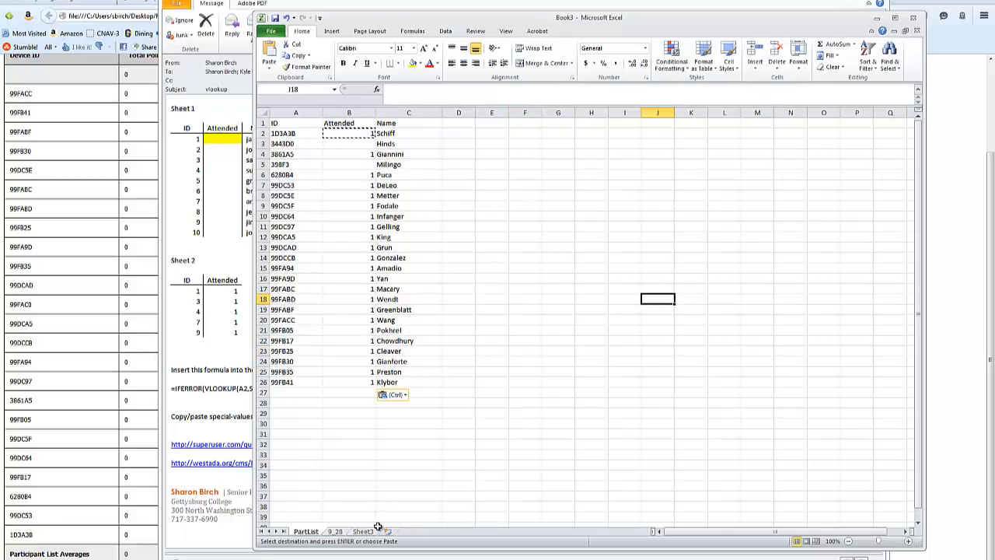
click(558, 361)
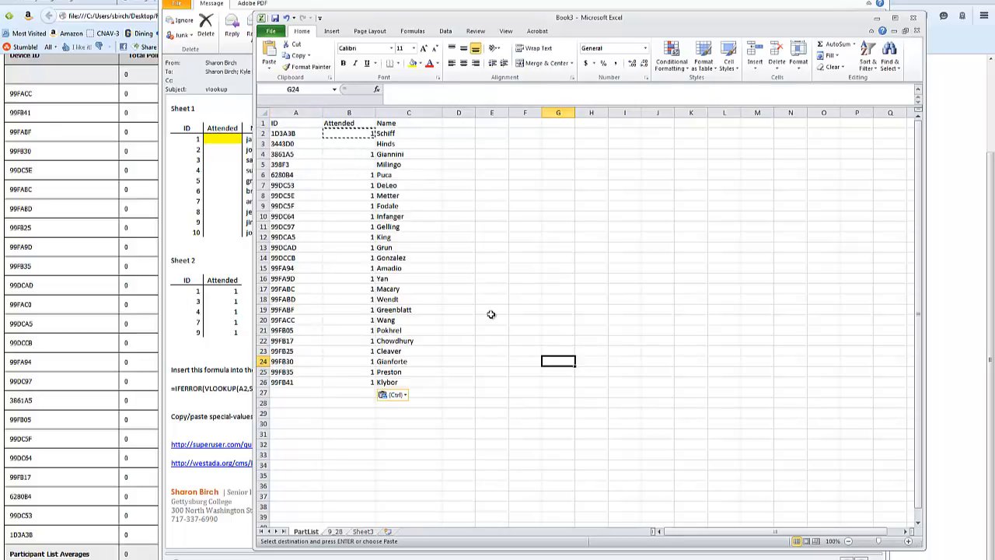
click(362, 164)
click(346, 532)
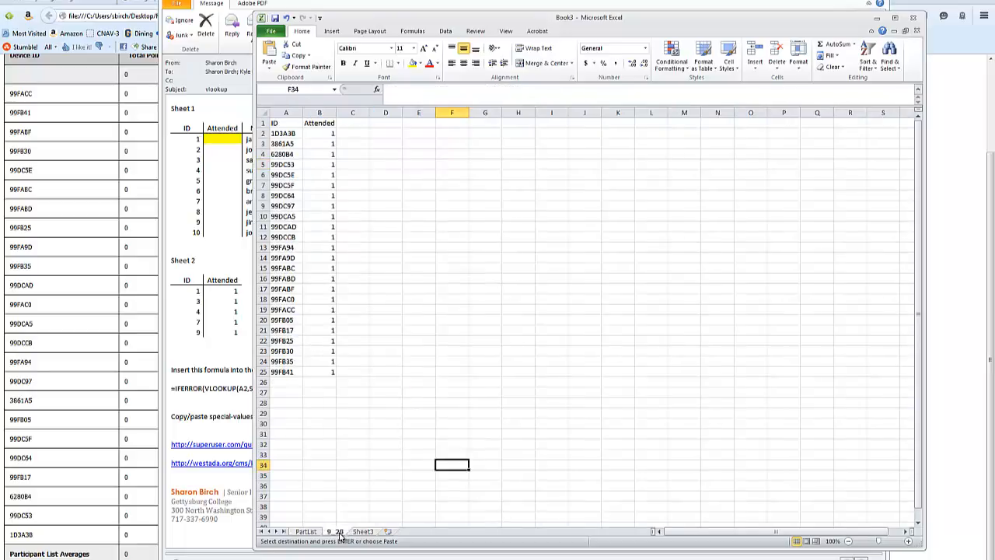
click(307, 531)
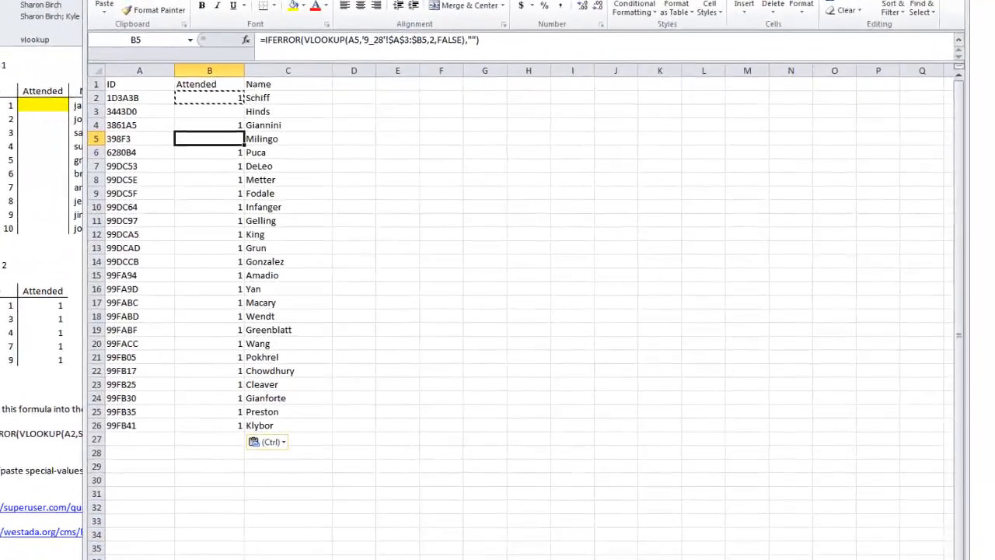
click(567, 408)
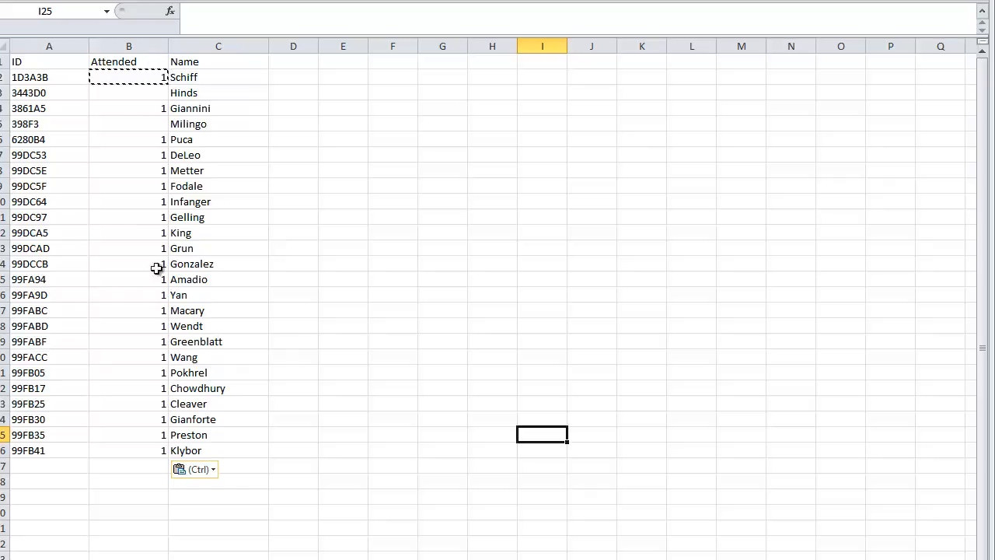
Step: Copy column B of PartList and paste it over itself as values to replace the lookup formulas
click(147, 39)
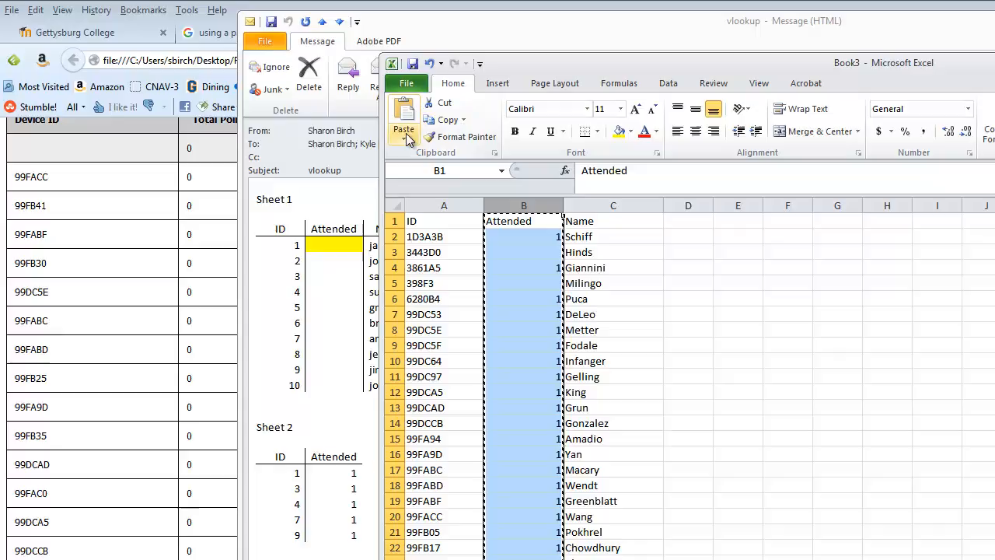
click(408, 137)
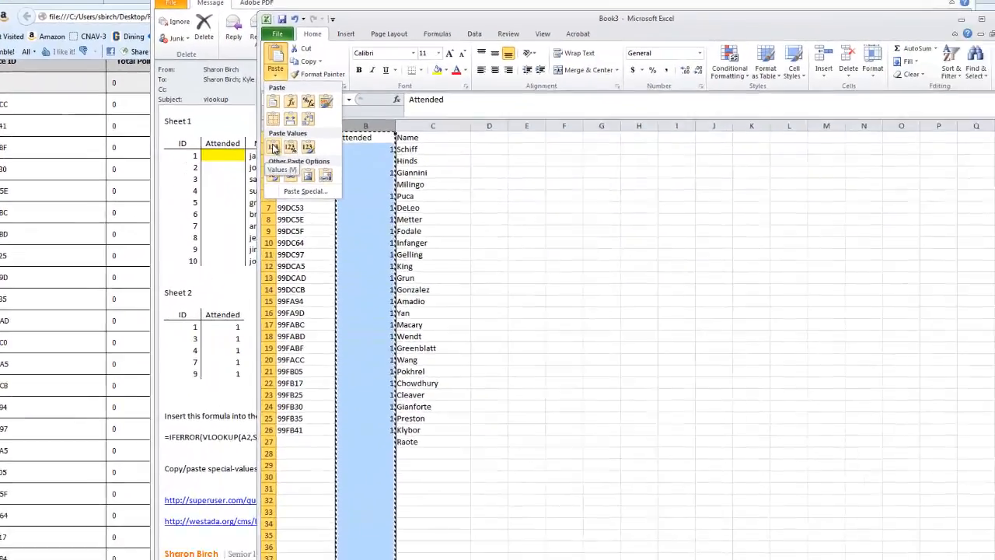
click(274, 147)
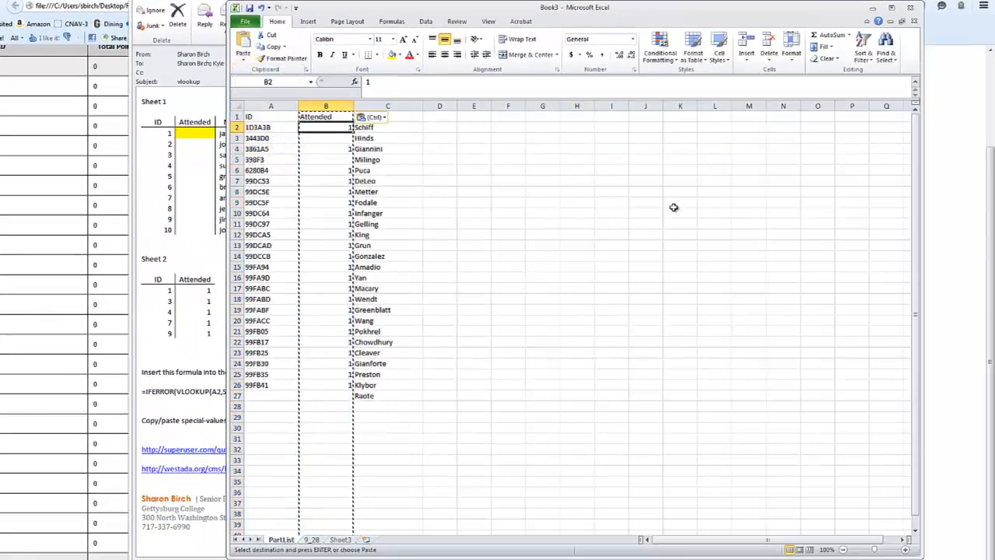
click(673, 207)
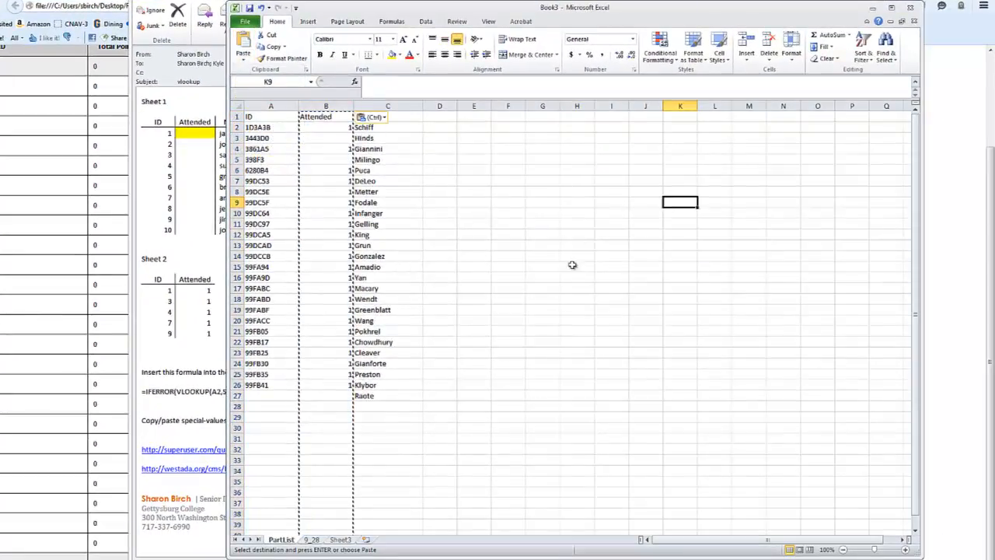